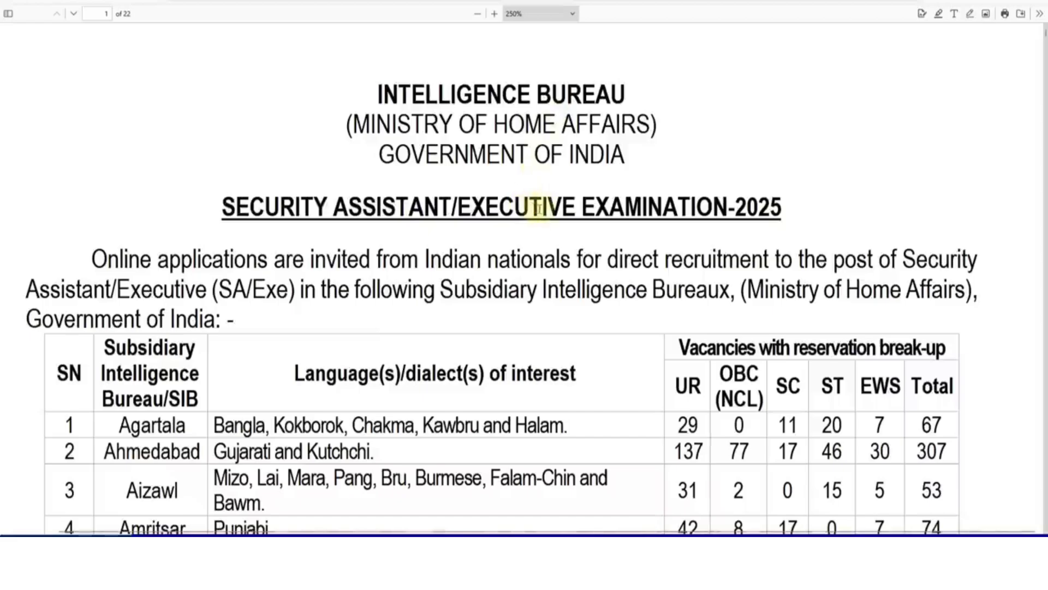
Step: Scroll the PDF past the vacancy tables to section 1, Description of the Post
scroll(555, 299, down, 3)
scroll(555, 299, down, 1)
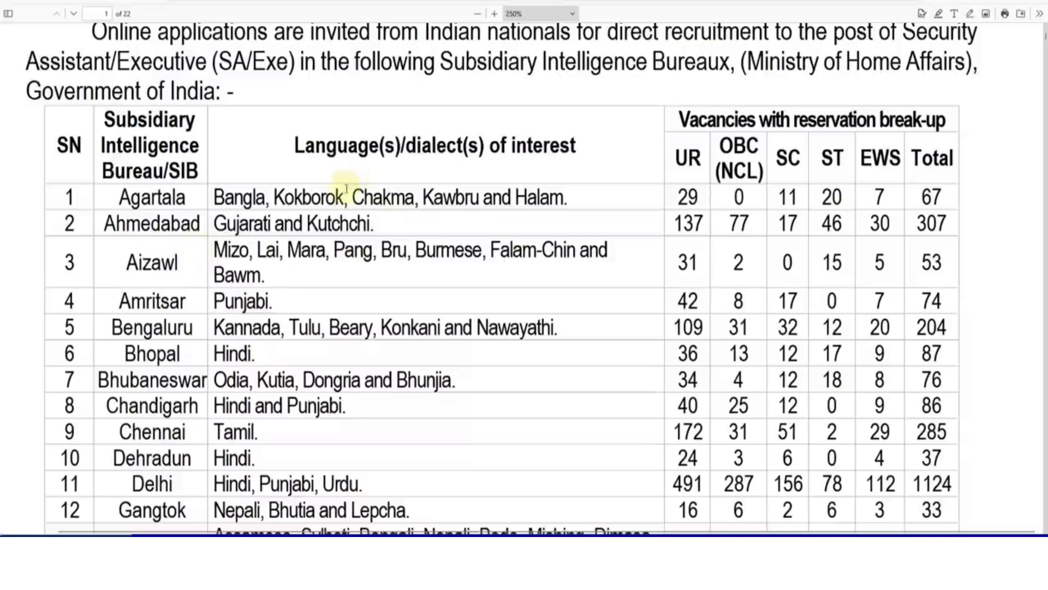
scroll(434, 301, down, 17)
scroll(434, 304, down, 18)
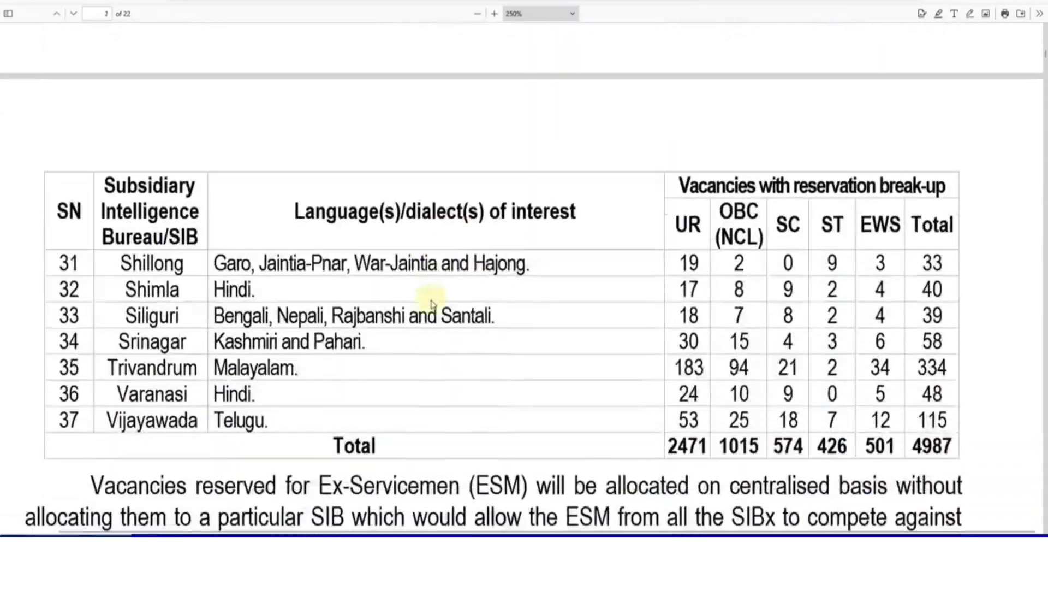
scroll(431, 297, down, 3)
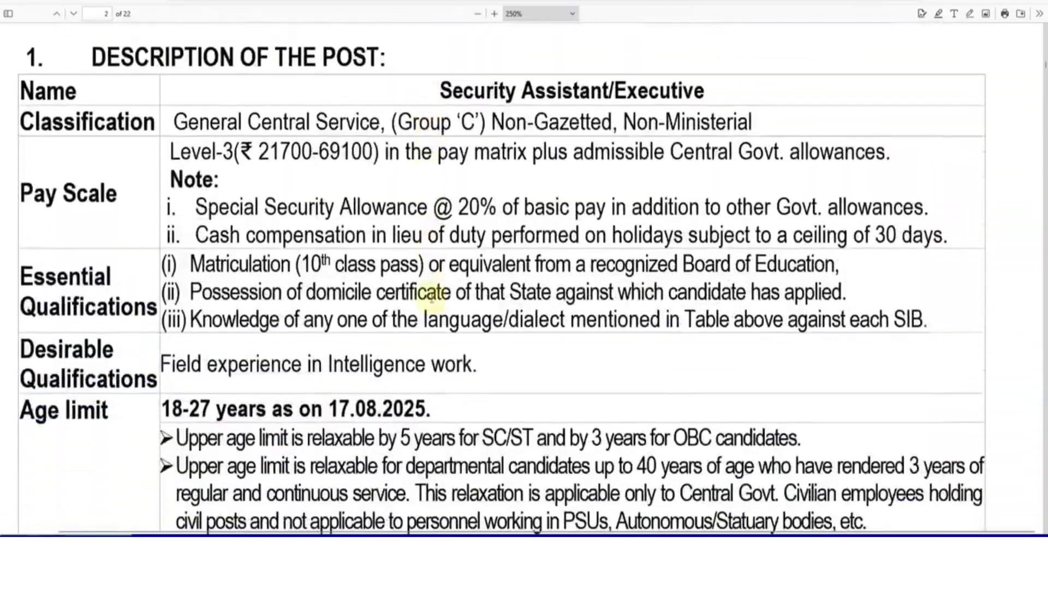
Step: Highlight the matriculation qualification, domicile certificate and State-applied-for text while reading
drag(191, 266, 436, 280)
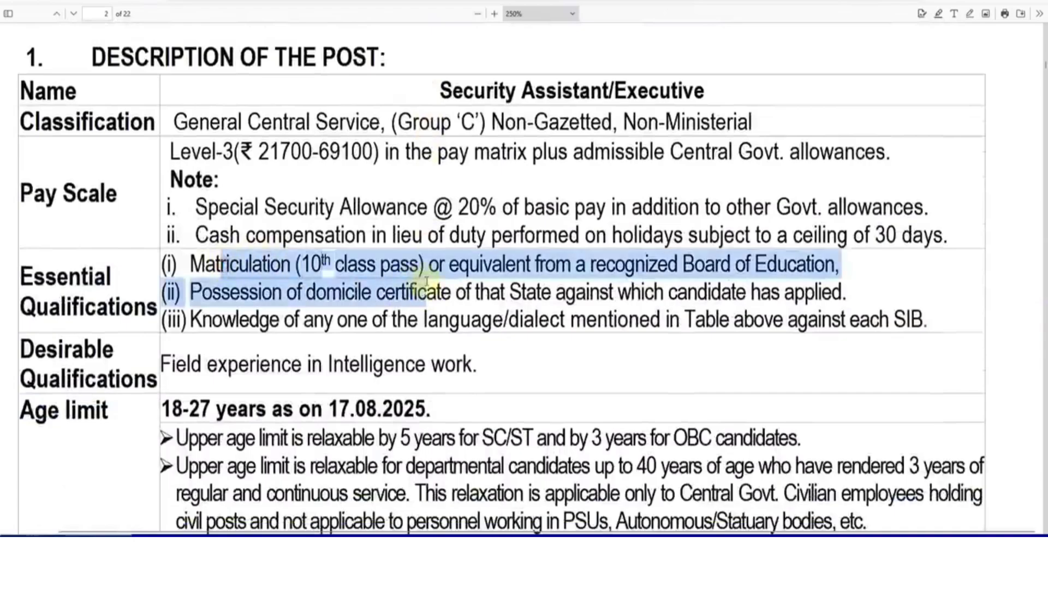
click(437, 276)
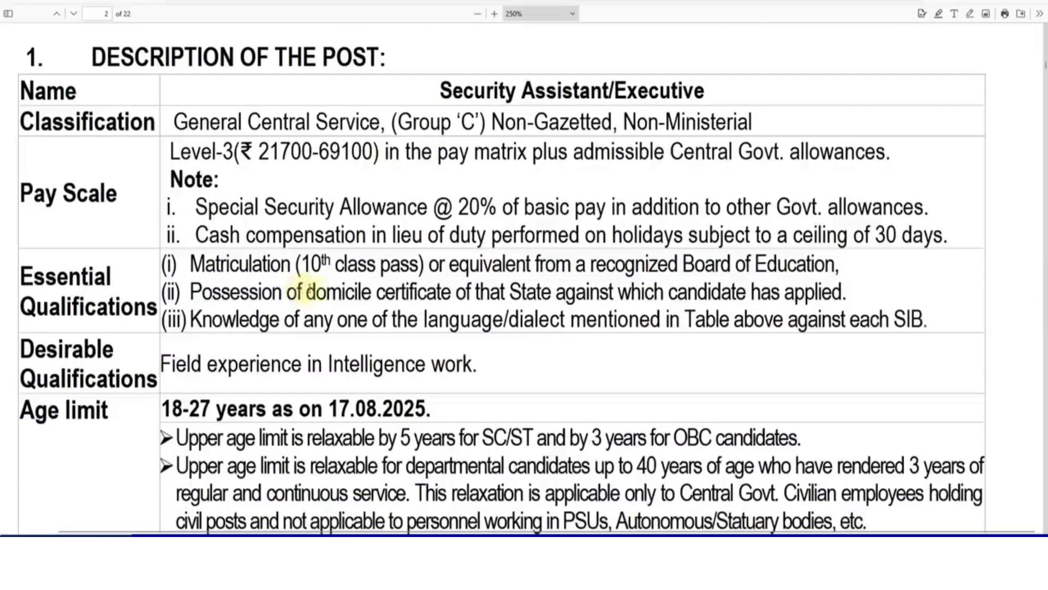
drag(309, 292, 408, 292)
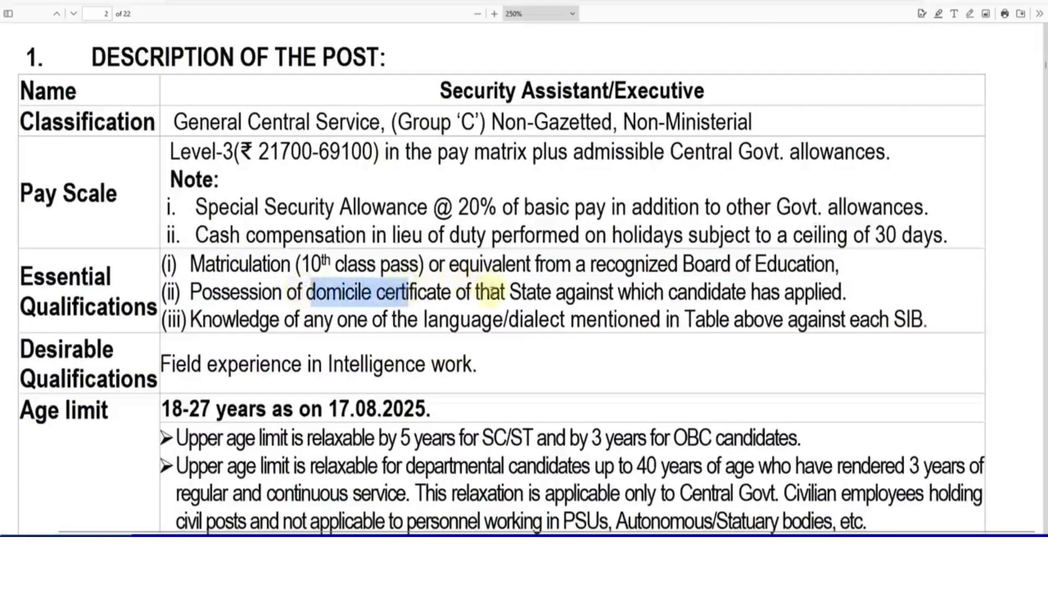
drag(476, 292, 606, 296)
click(603, 298)
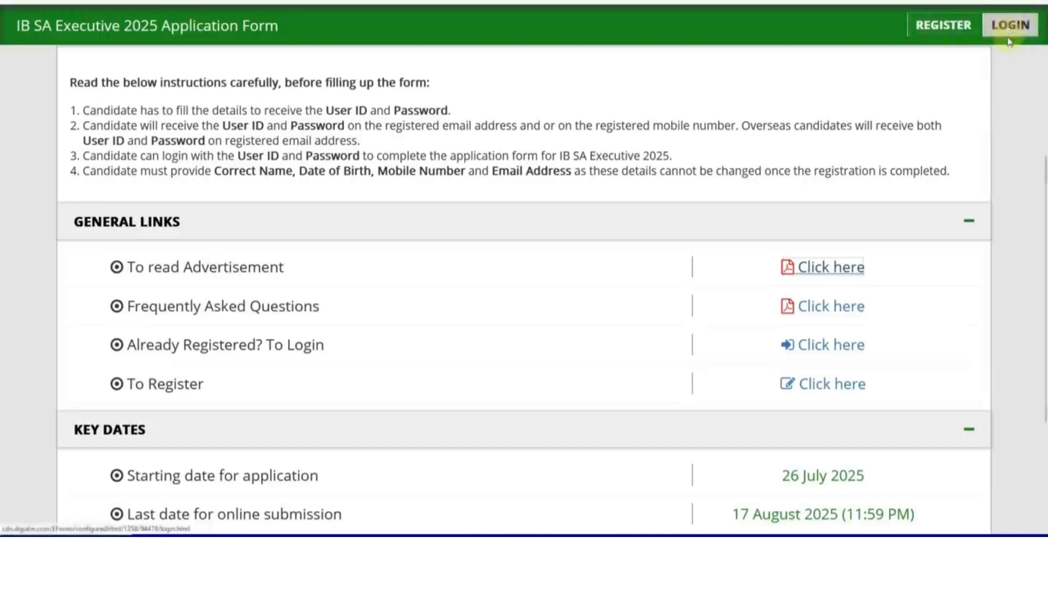
Step: Open the REGISTER page, focus the Full Name field and scroll through the blank form
click(942, 32)
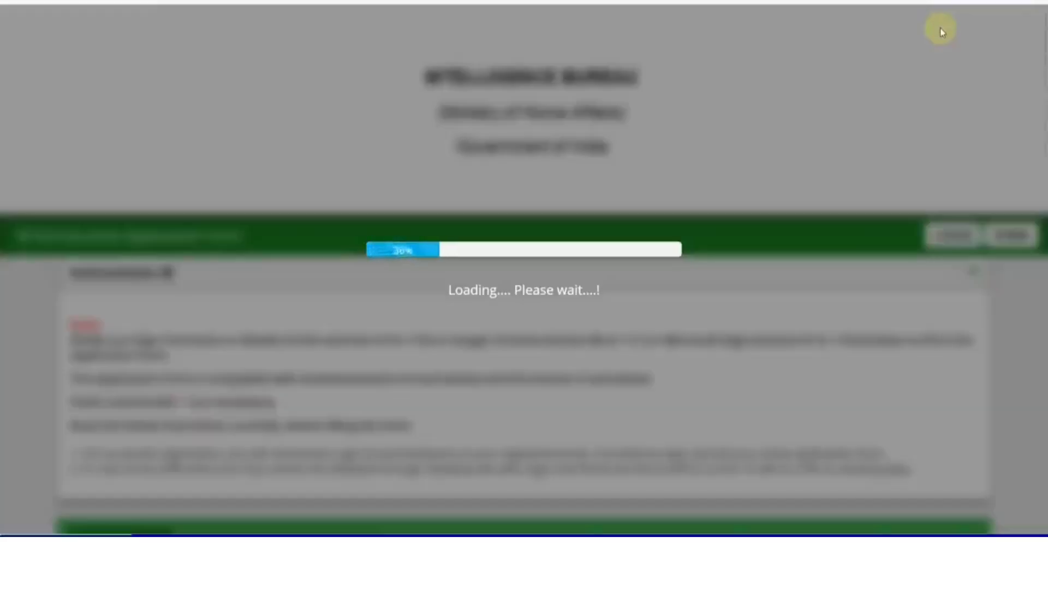
scroll(679, 298, down, 6)
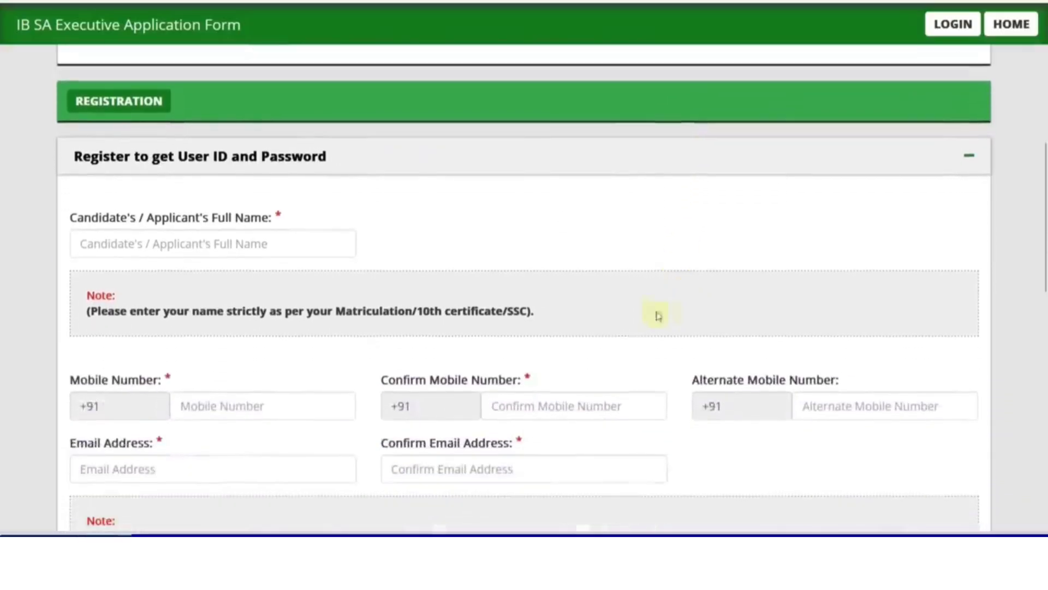
click(203, 250)
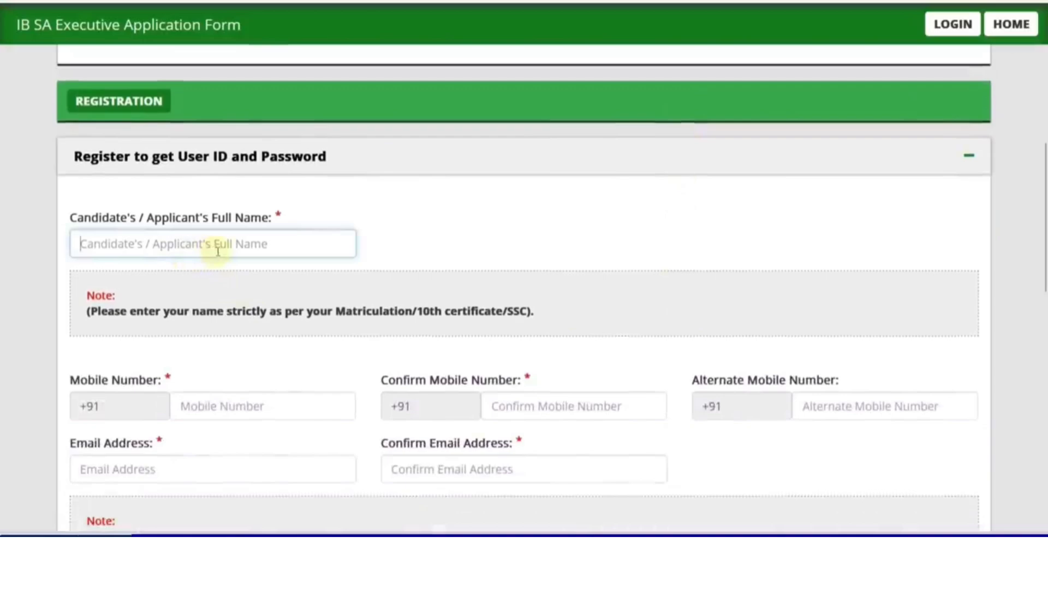
scroll(224, 273, down, 2)
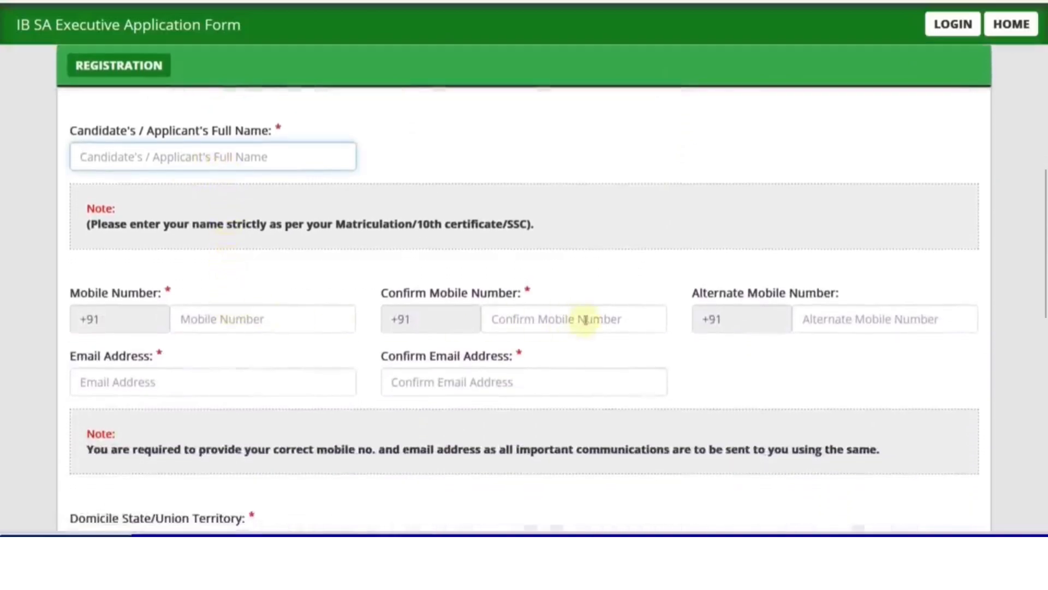
scroll(546, 317, down, 2)
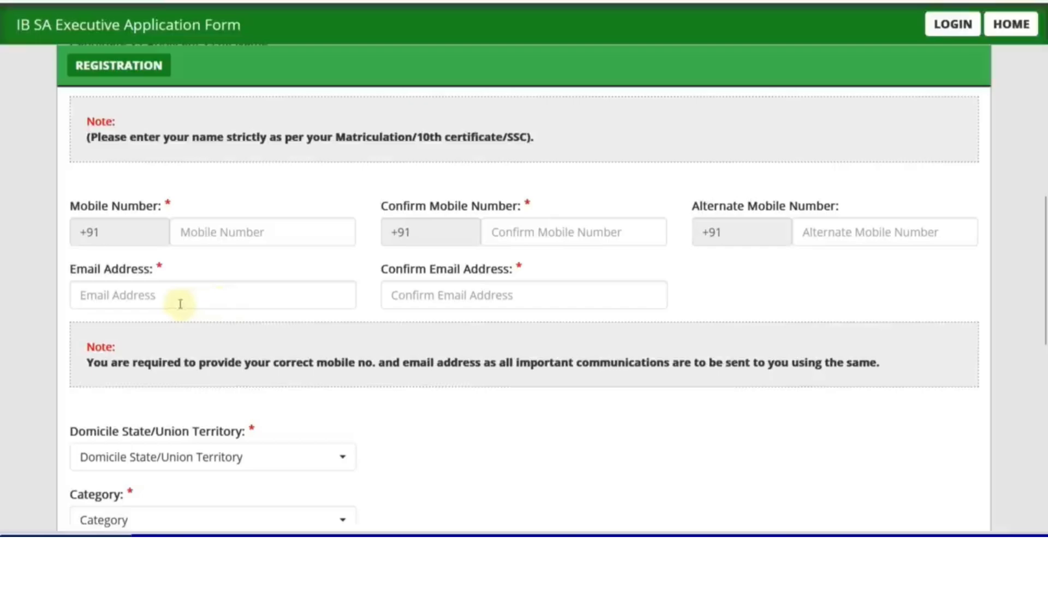
scroll(295, 361, up, 2)
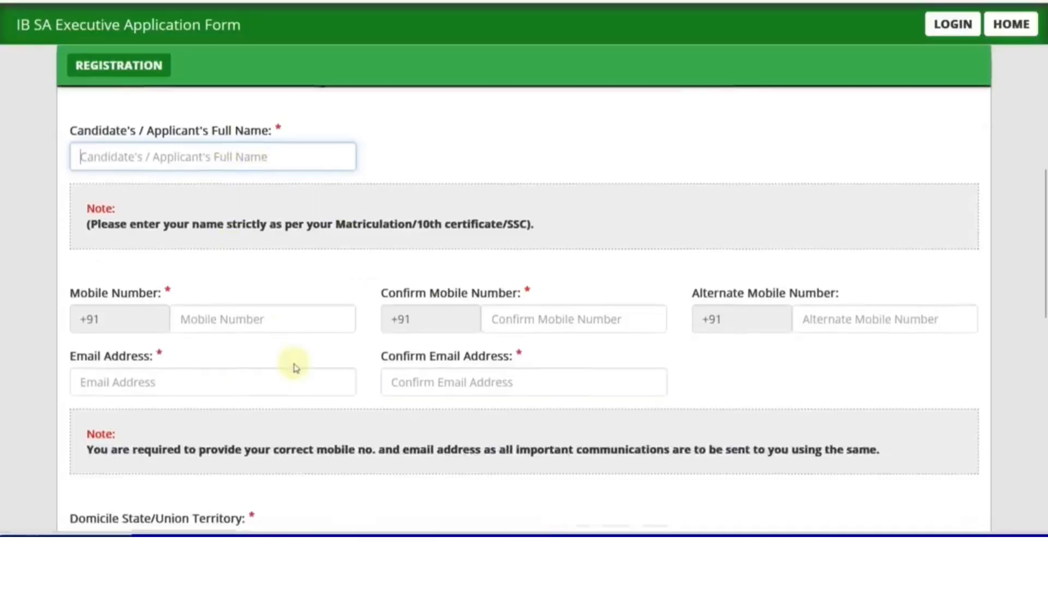
scroll(299, 360, down, 3)
scroll(298, 359, down, 4)
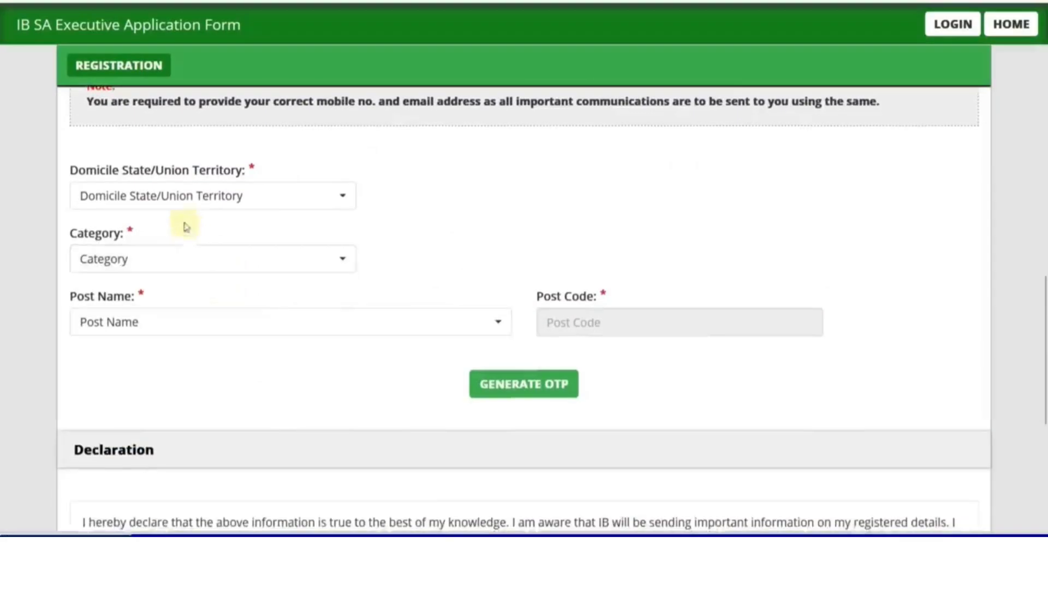
Step: Choose Rajasthan as the domicile state and Jaipur as the SIB
click(174, 207)
scroll(196, 328, down, 3)
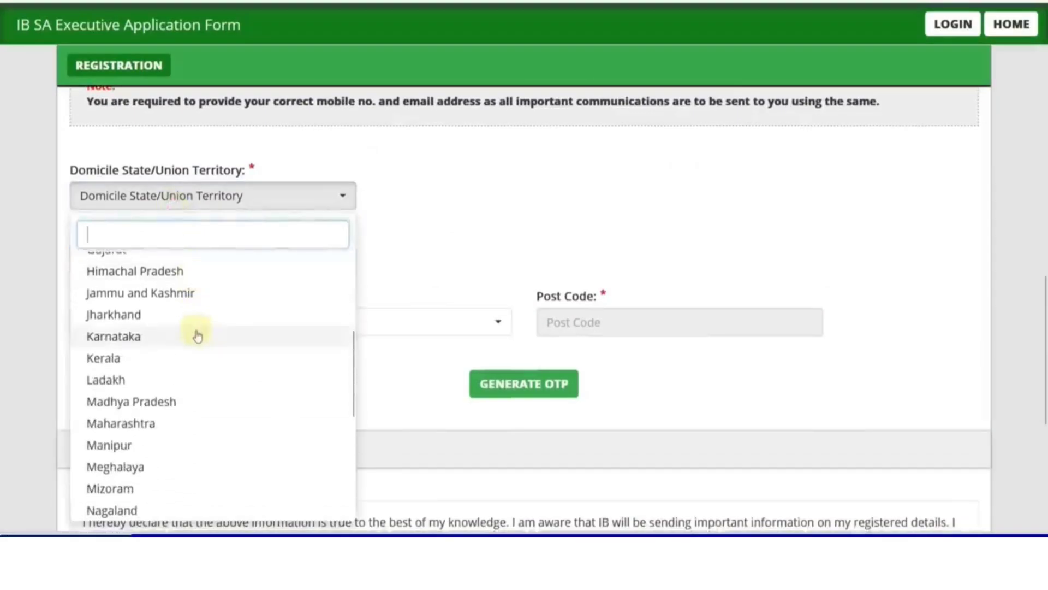
scroll(198, 344, down, 1)
scroll(198, 348, down, 2)
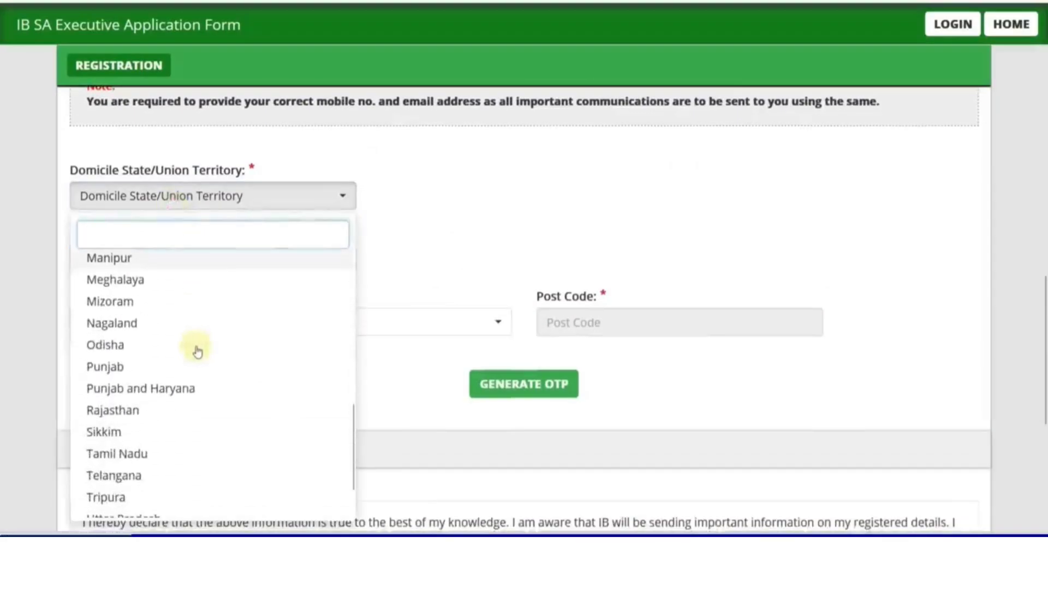
click(185, 417)
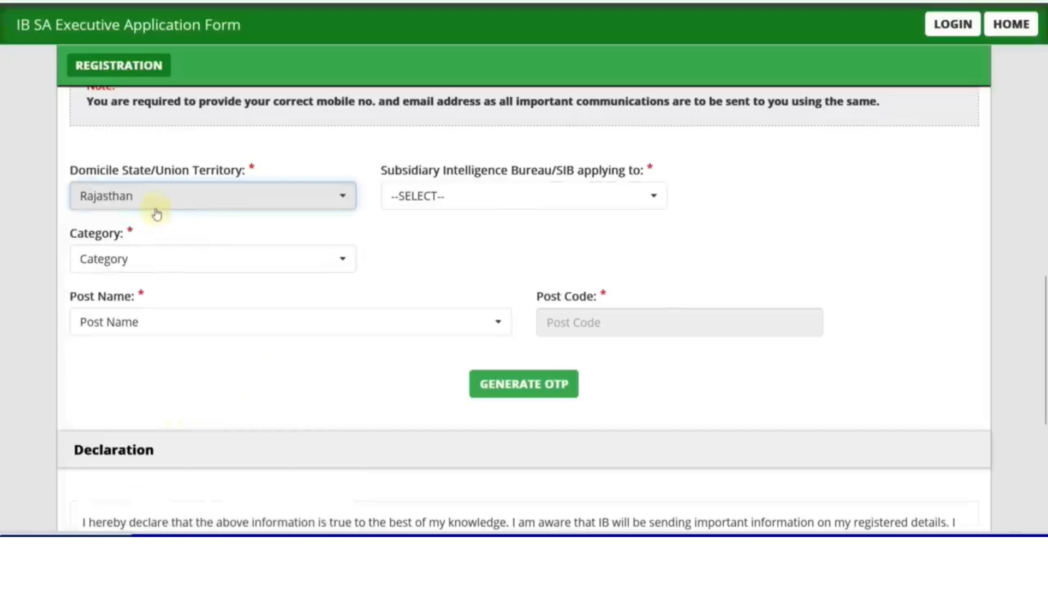
click(451, 208)
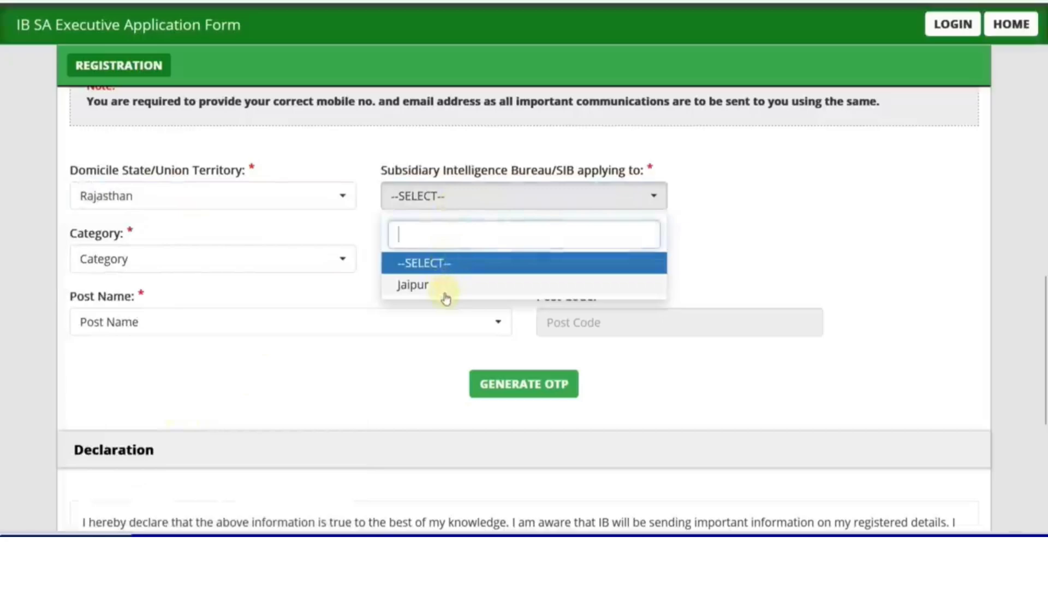
click(445, 290)
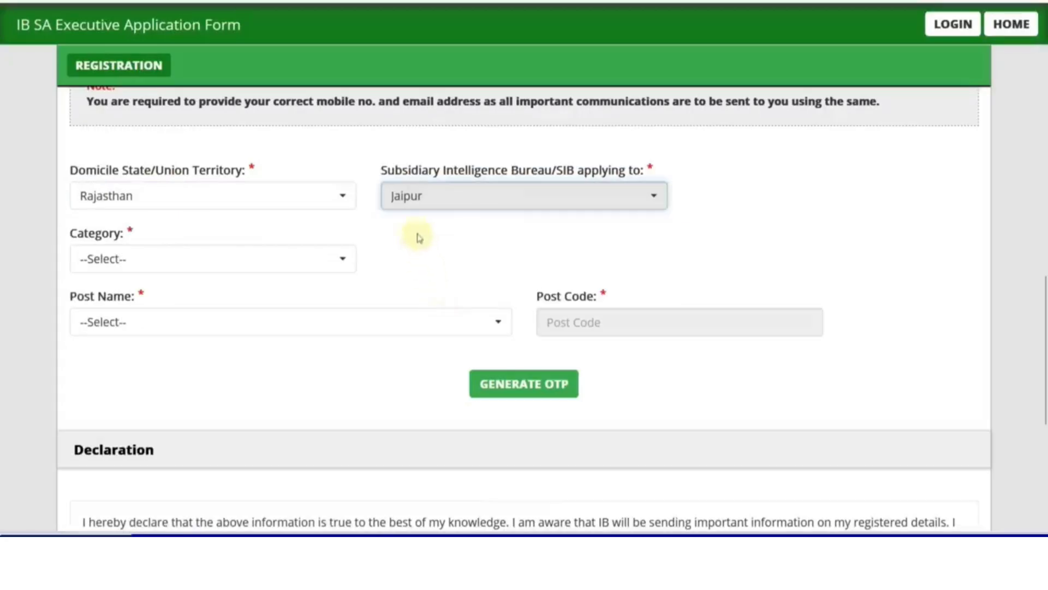
Step: Try UR and EWS, then set the category to OBC(NCL)
click(278, 262)
click(190, 346)
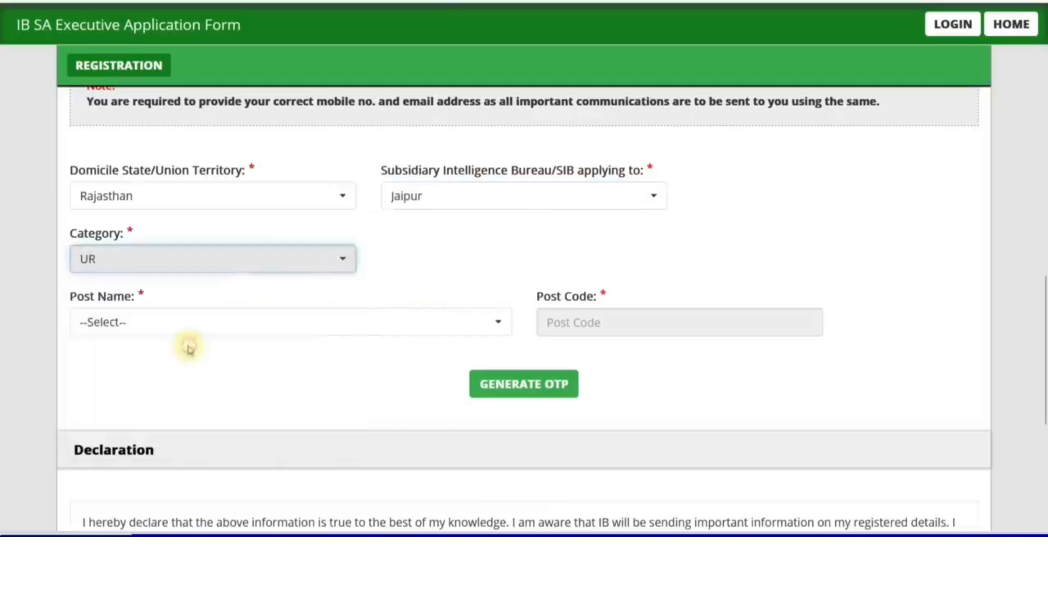
click(136, 261)
click(131, 370)
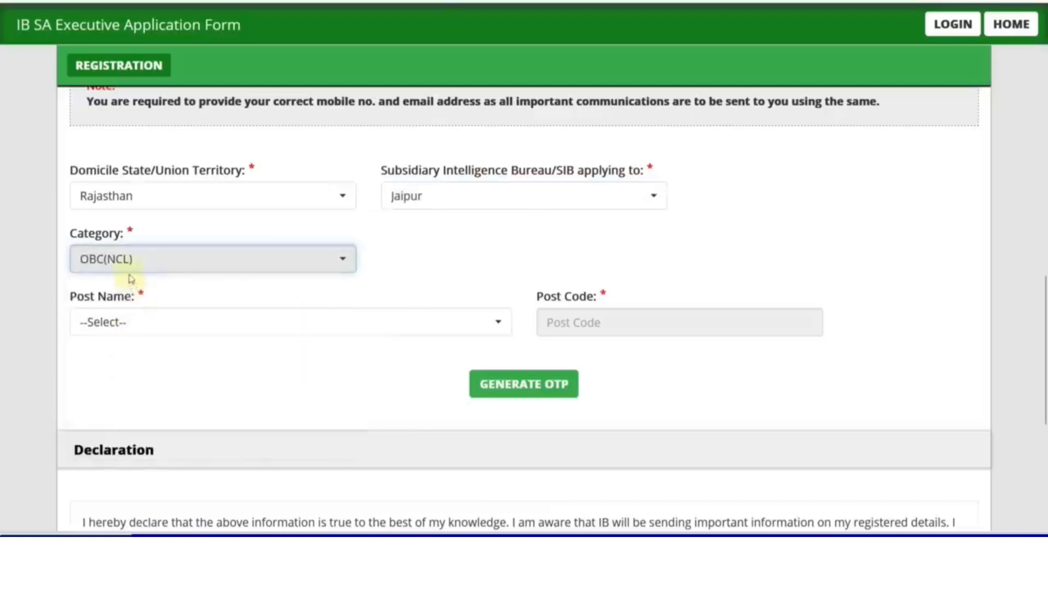
click(133, 265)
click(129, 431)
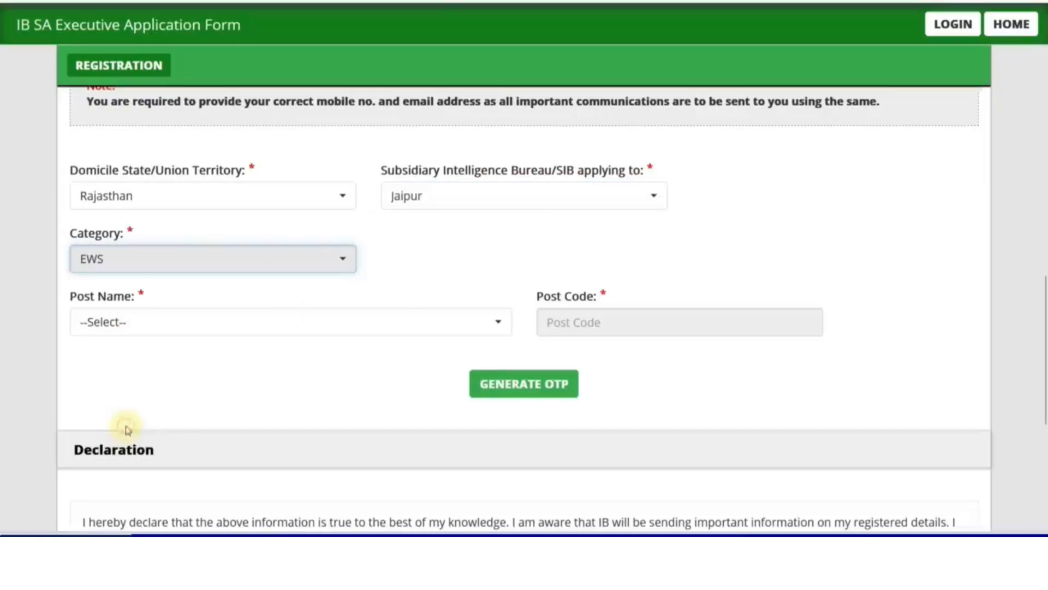
click(129, 264)
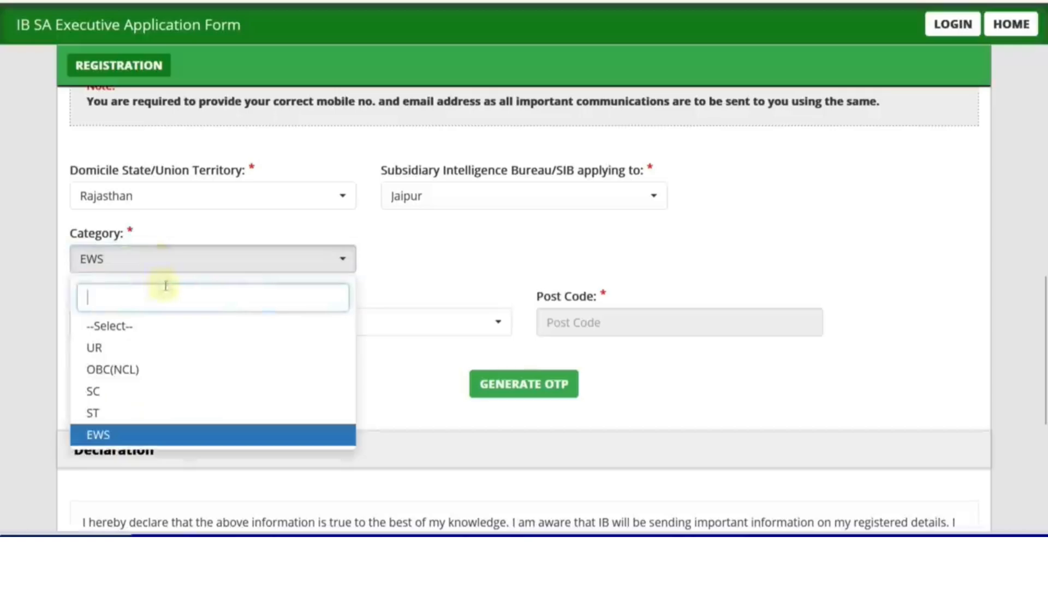
click(142, 371)
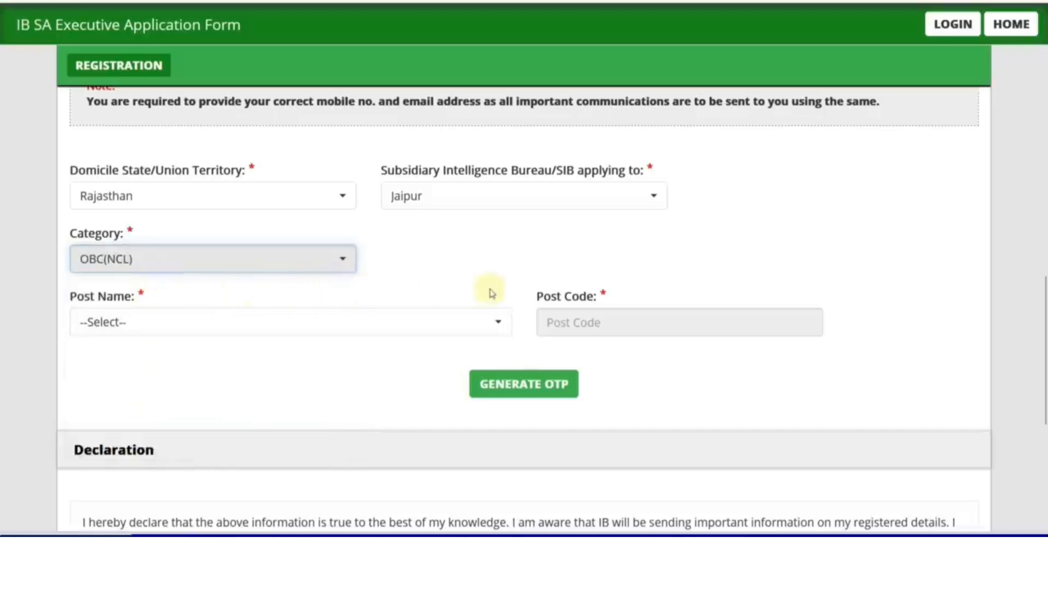
click(220, 275)
click(178, 266)
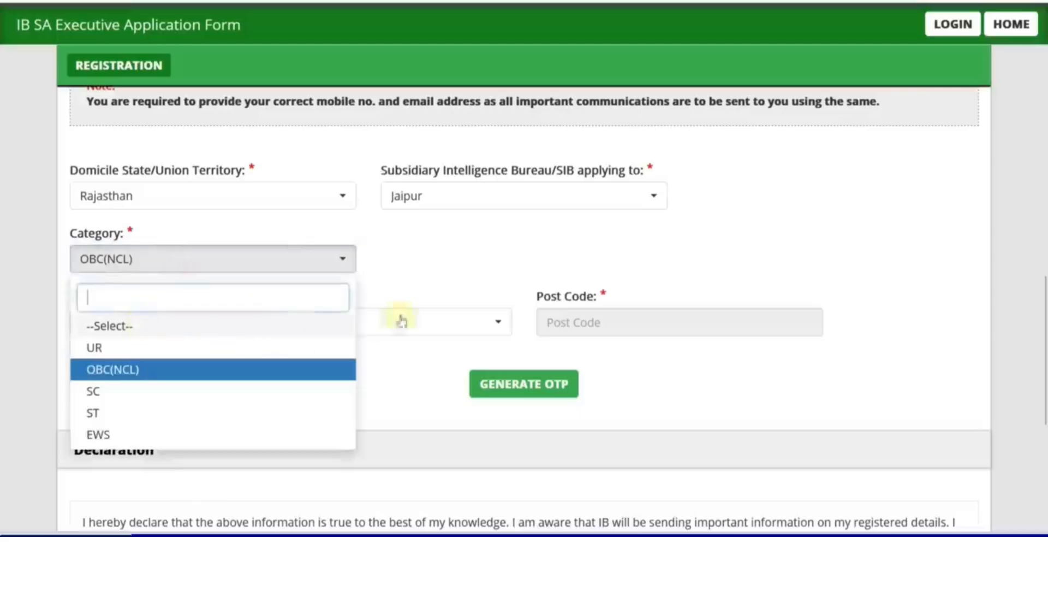
Step: Select SECURITY ASSISTANT/EXECUTIVE as the post name
scroll(273, 251, down, 2)
click(169, 241)
click(167, 327)
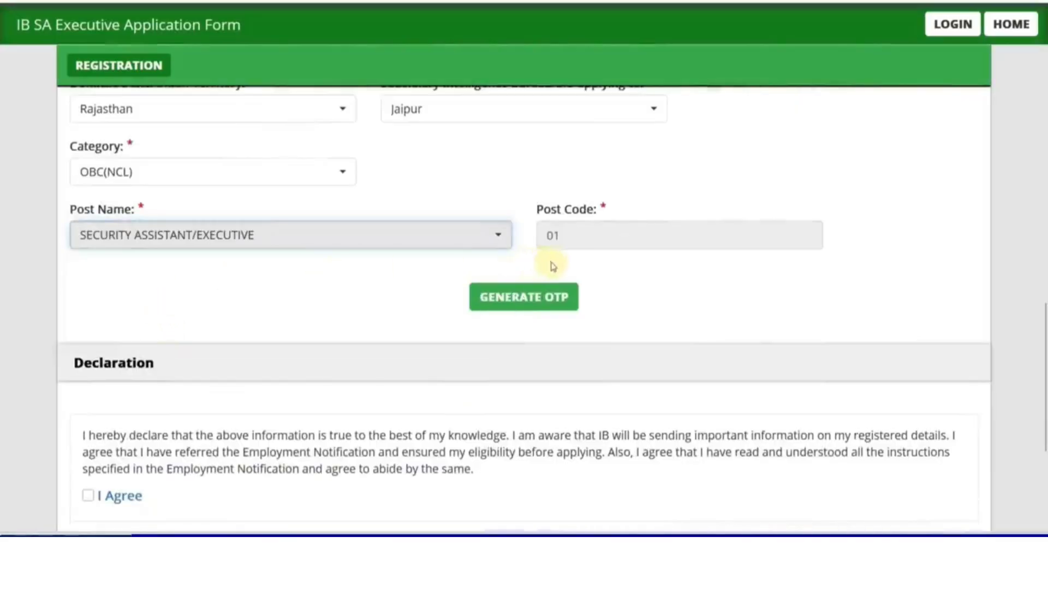
scroll(634, 297, down, 2)
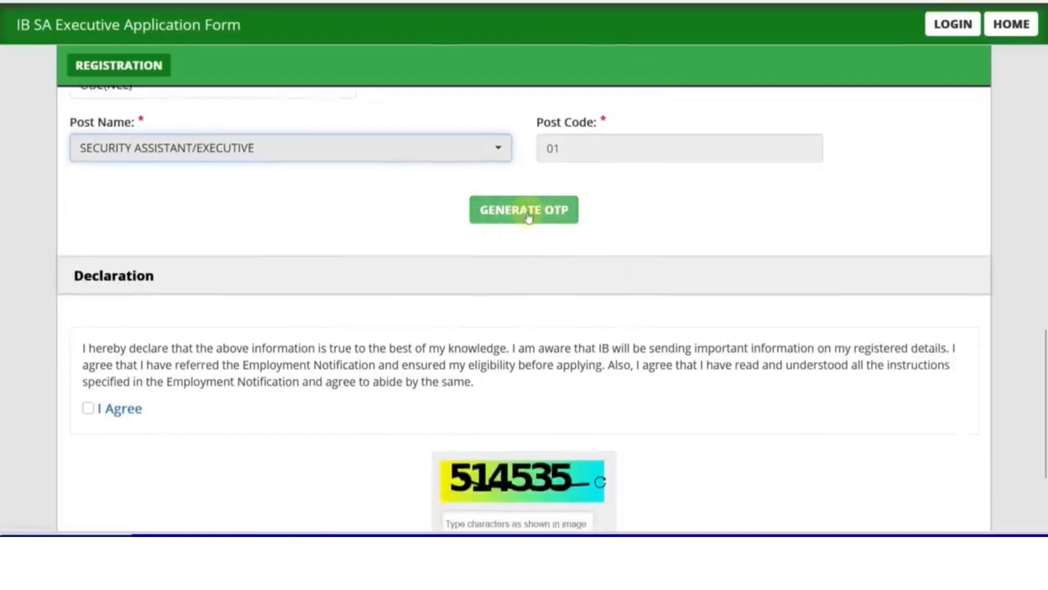
Step: Request the mobile and e-mail OTPs and validate them
click(528, 217)
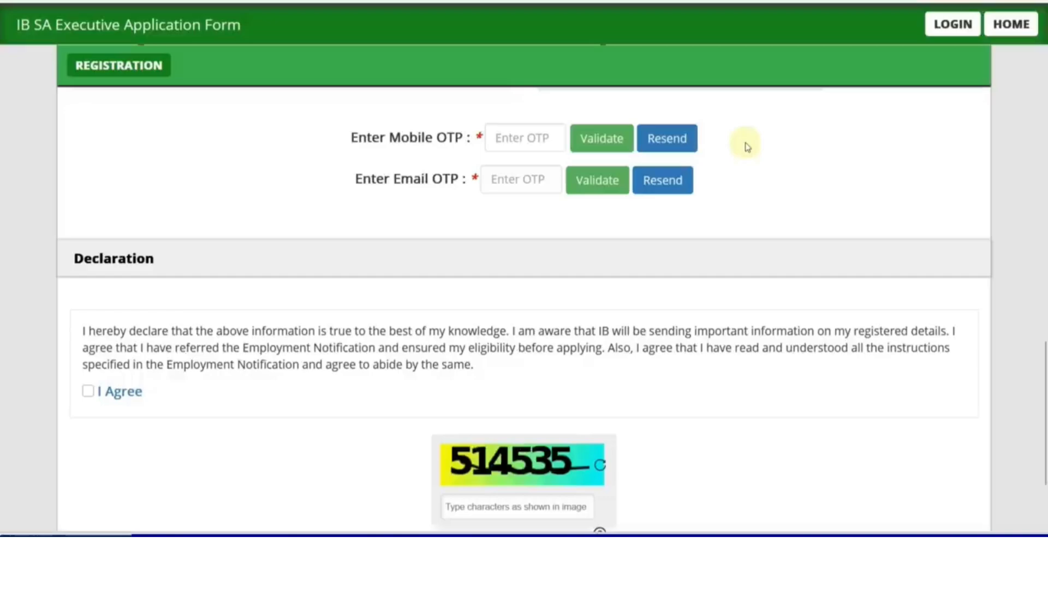
drag(389, 138, 457, 141)
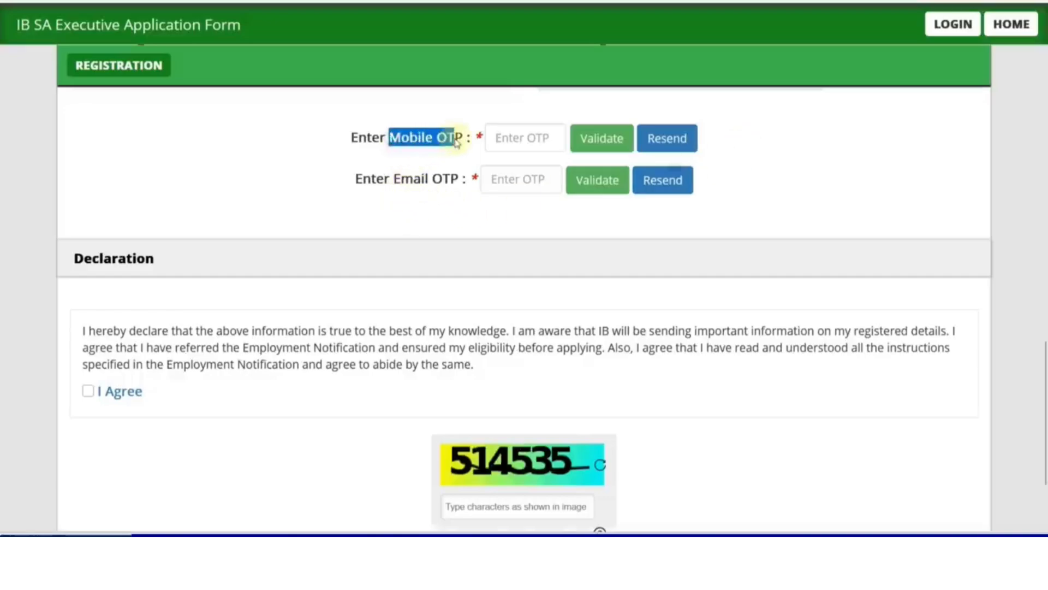
drag(389, 179, 440, 192)
click(434, 212)
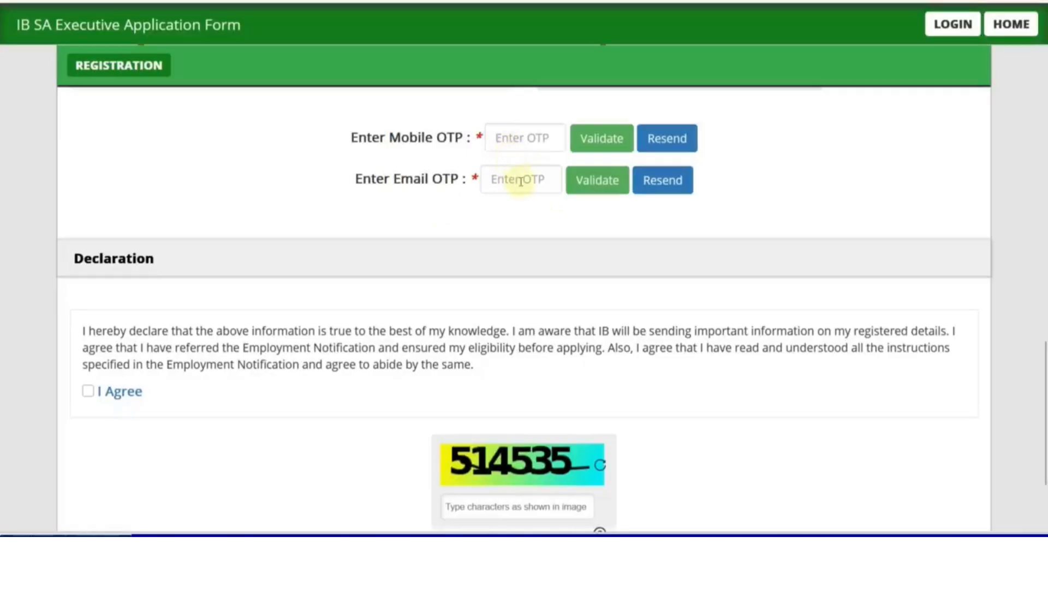
click(596, 181)
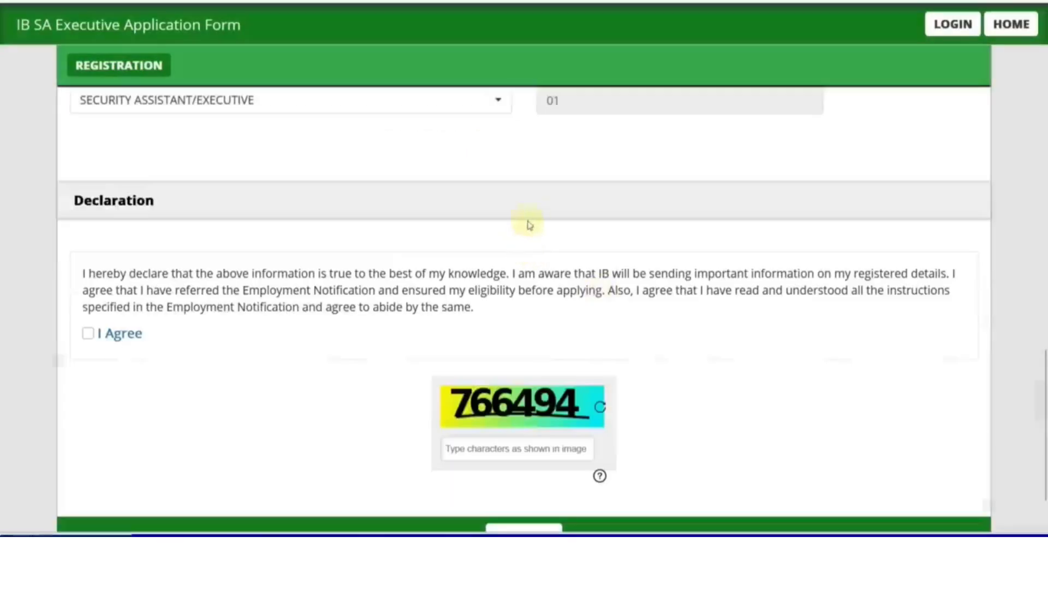
Step: Tick 'I Agree' under Declaration and enter captcha code 766494
scroll(492, 219, down, 2)
click(88, 254)
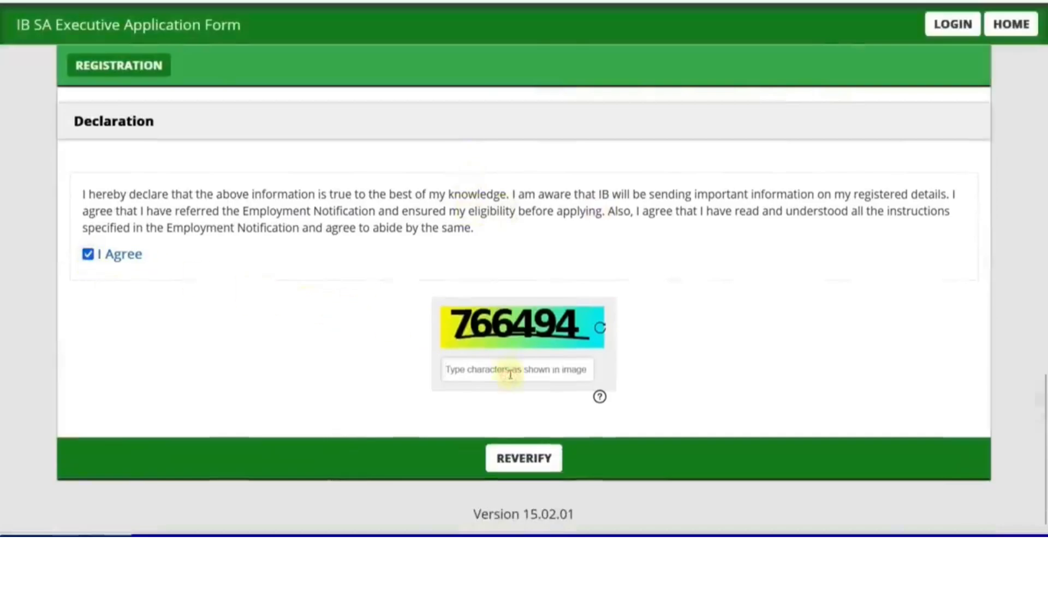
text(766494)
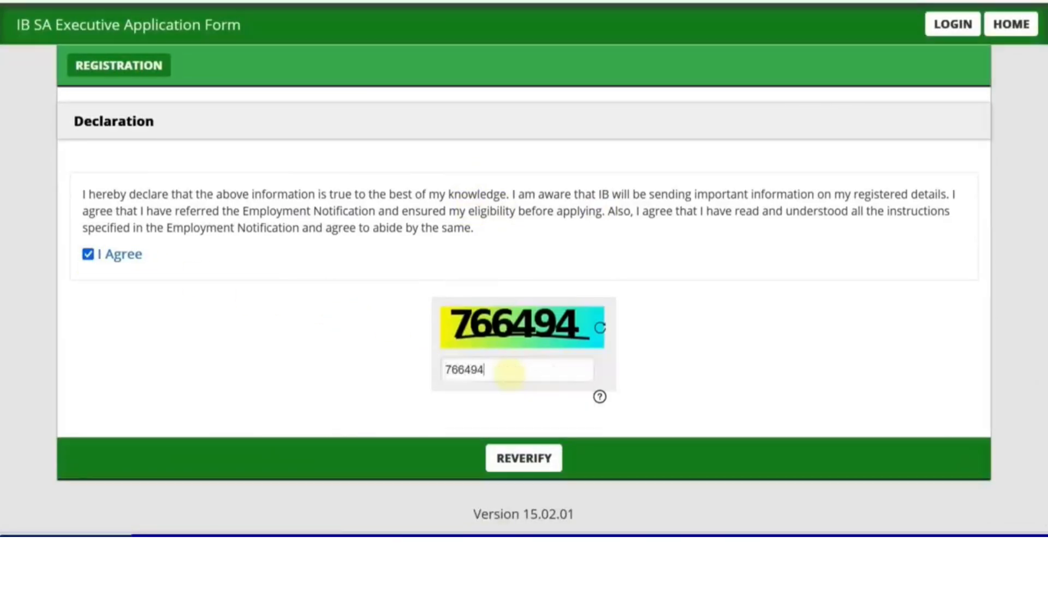
Step: Reverify, confirm name, mobile, e-mail, domicile, SIB, category and post as correct, then submit
click(541, 473)
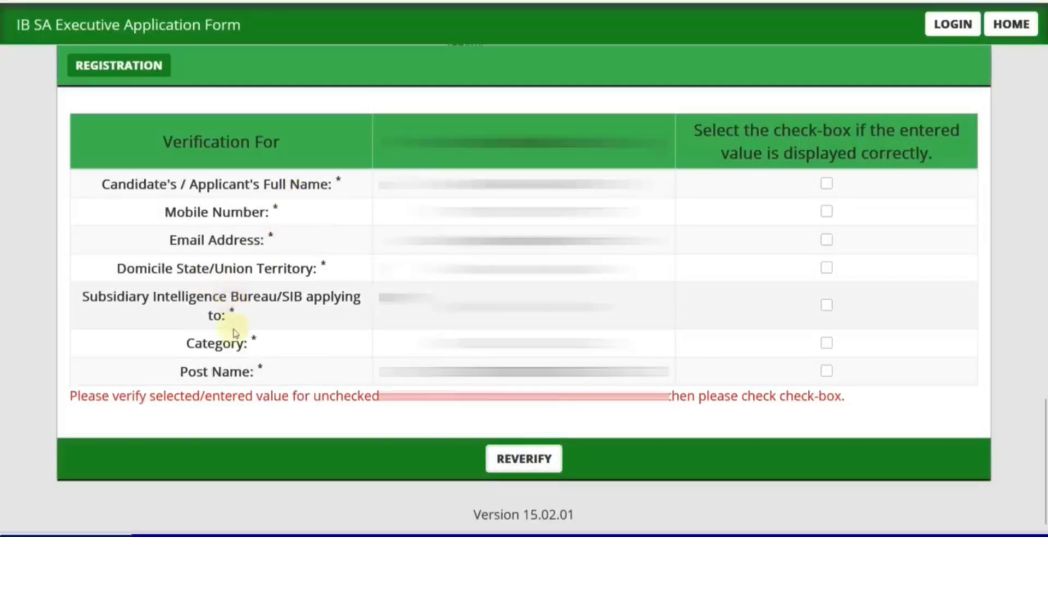
click(826, 183)
click(827, 211)
click(827, 239)
click(827, 267)
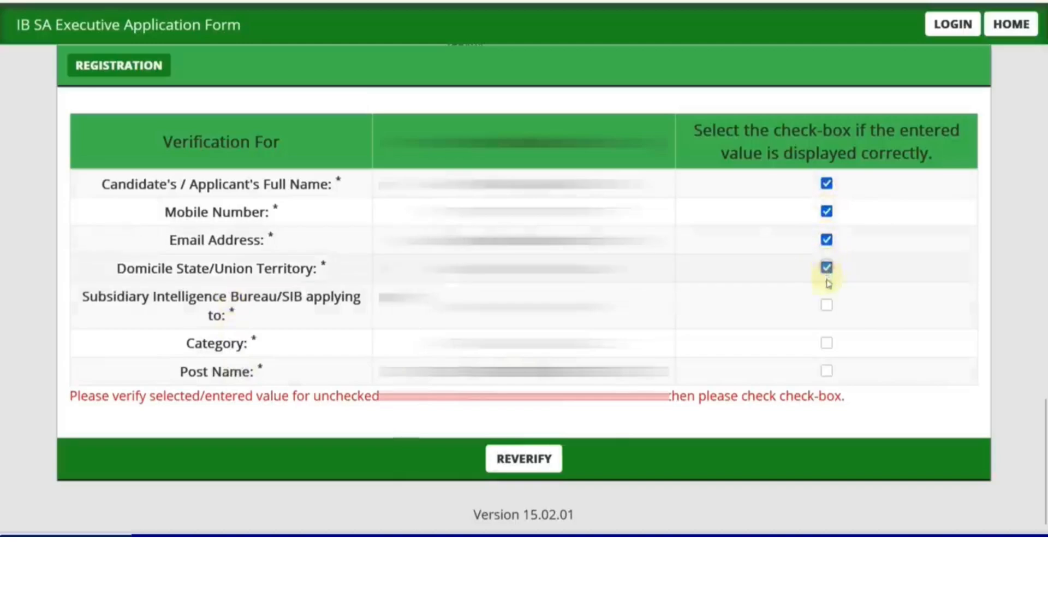
click(827, 303)
click(827, 342)
click(827, 370)
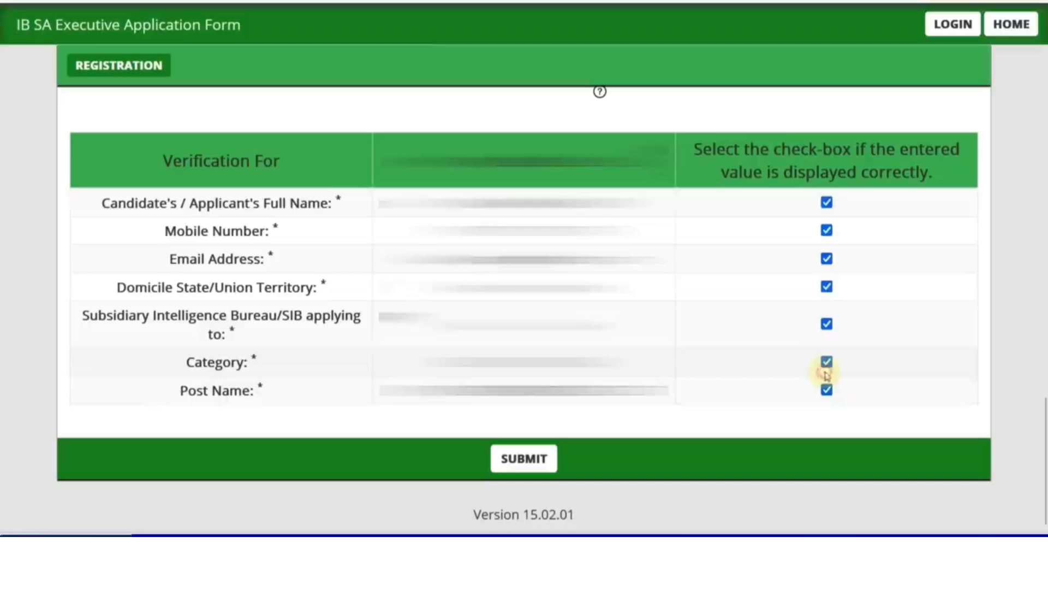
click(526, 467)
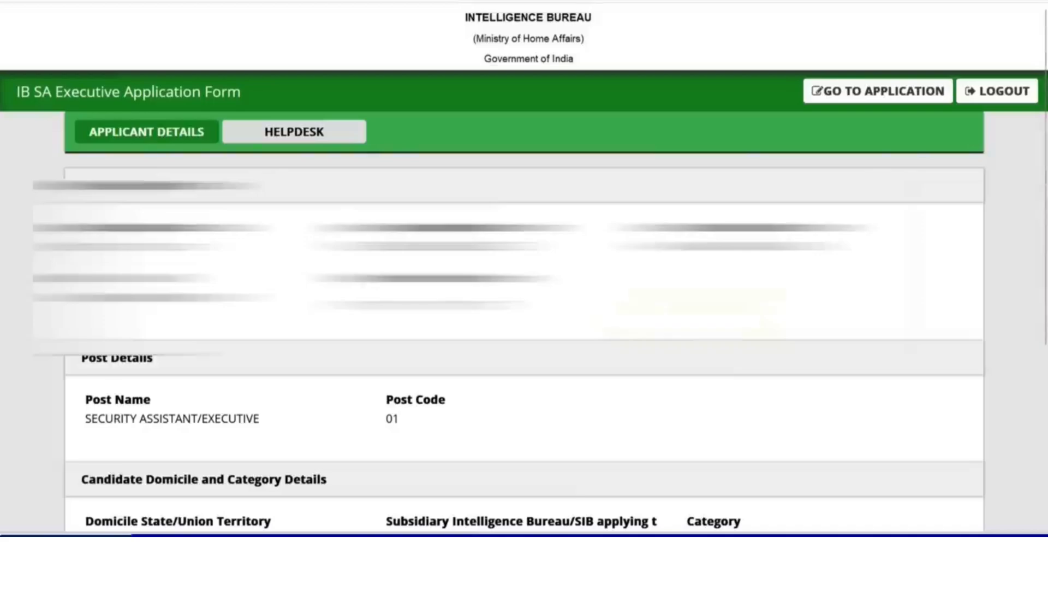
click(867, 92)
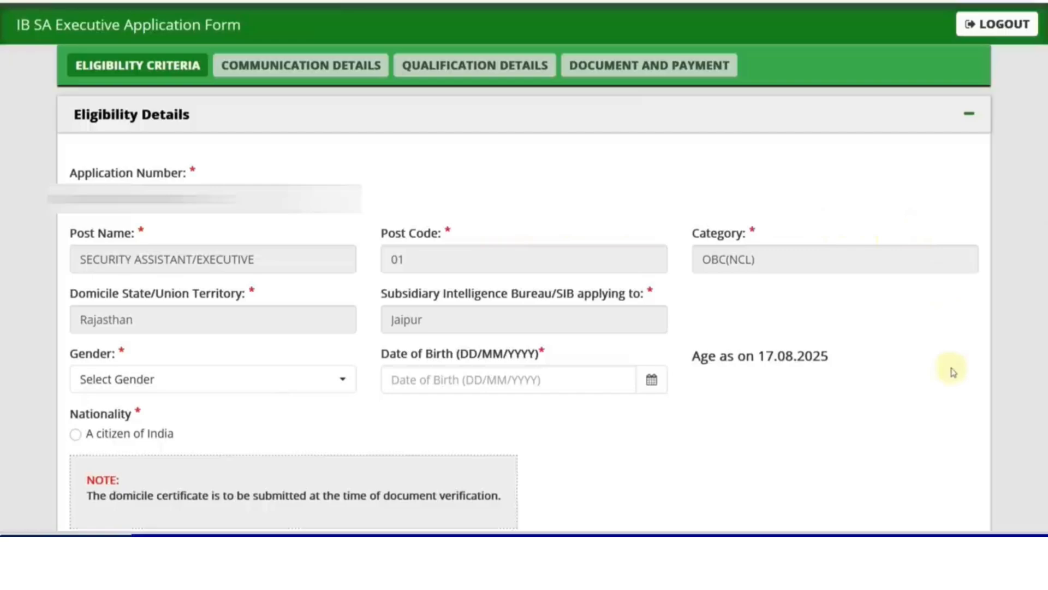
click(245, 377)
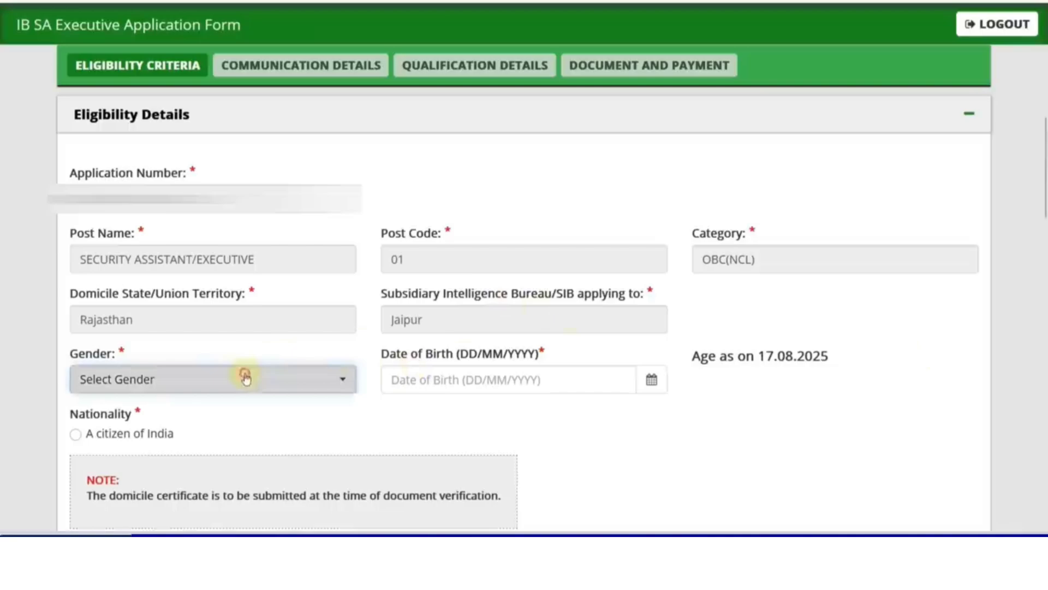
click(245, 377)
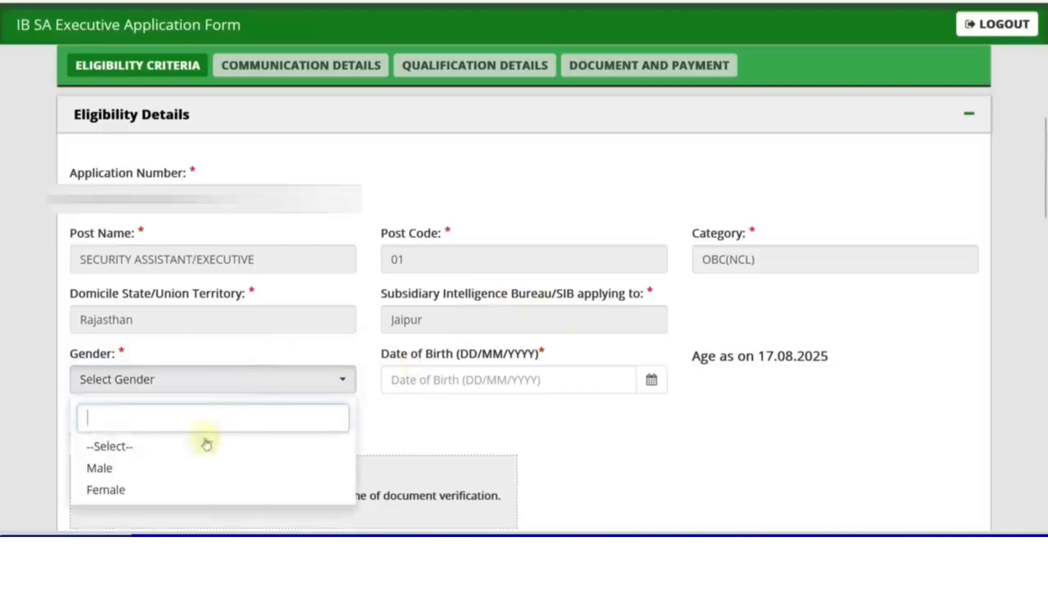
click(182, 467)
click(651, 379)
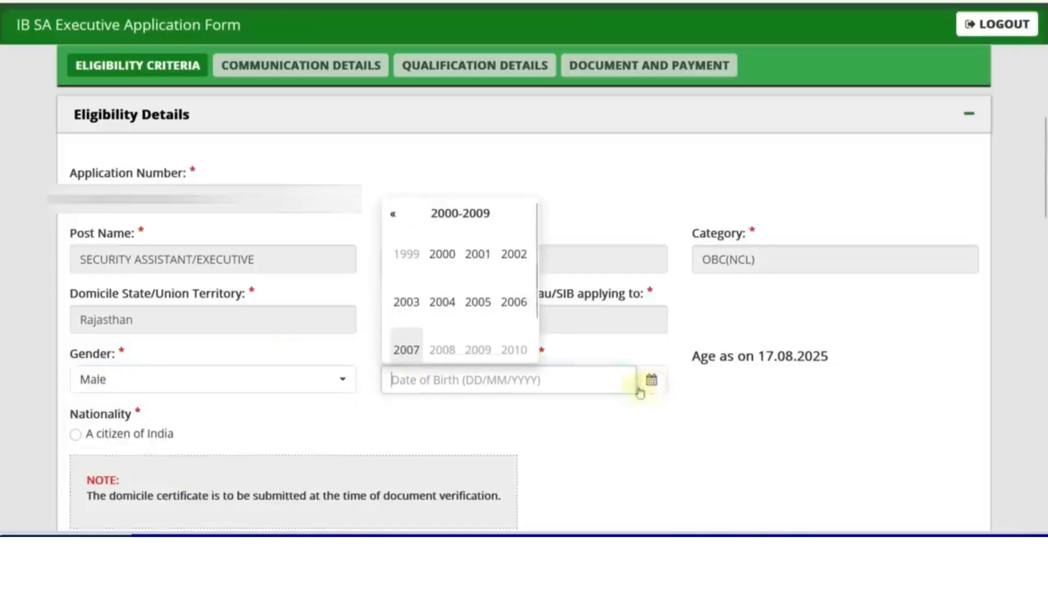
scroll(481, 202, down, 4)
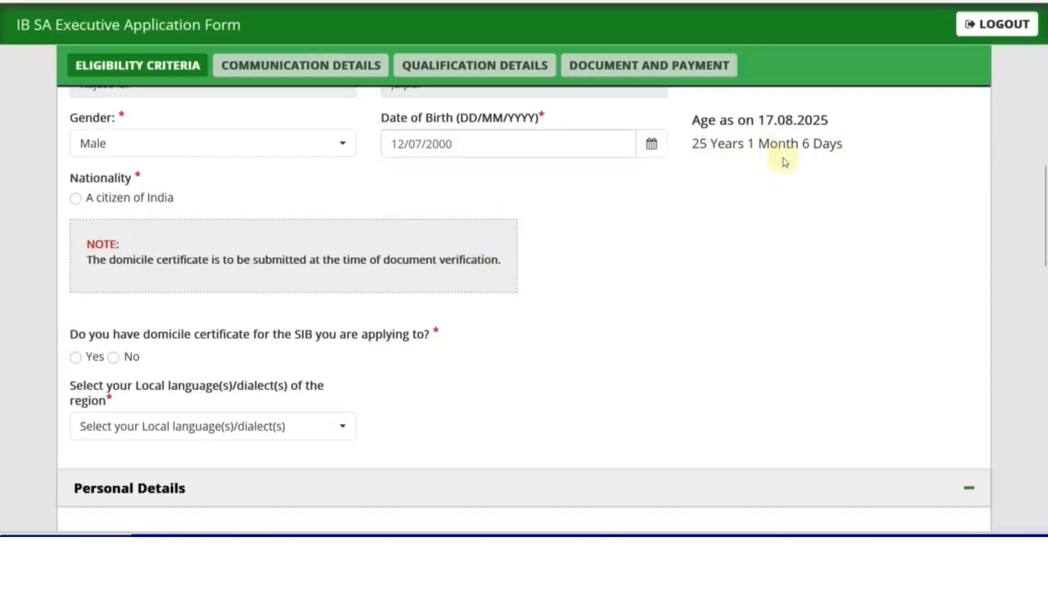
Step: Declare Indian citizenship, answer Yes to domicile certificate, and choose Hindi as local language
click(76, 198)
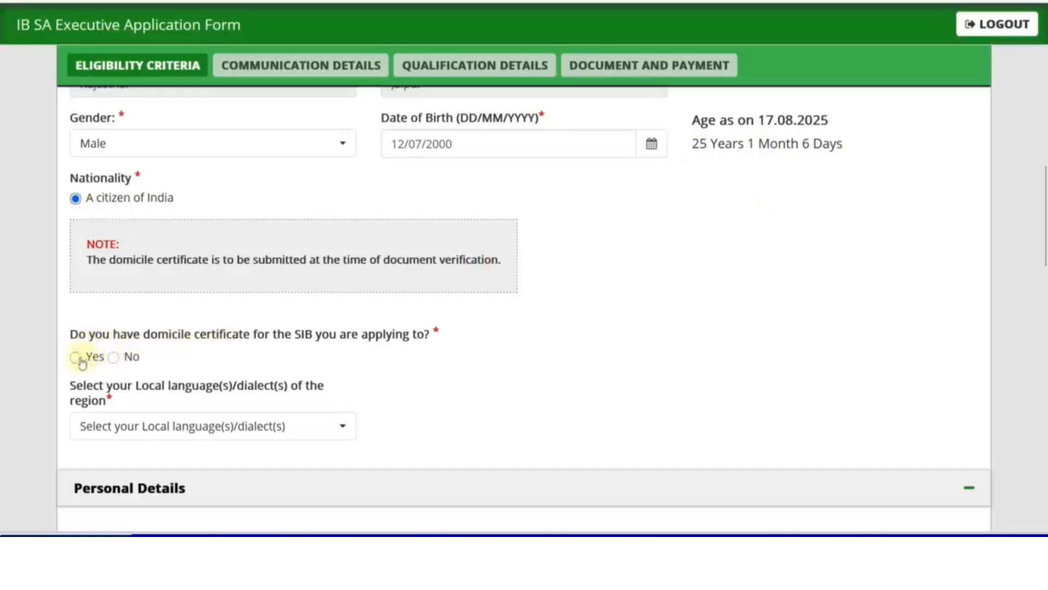
click(76, 358)
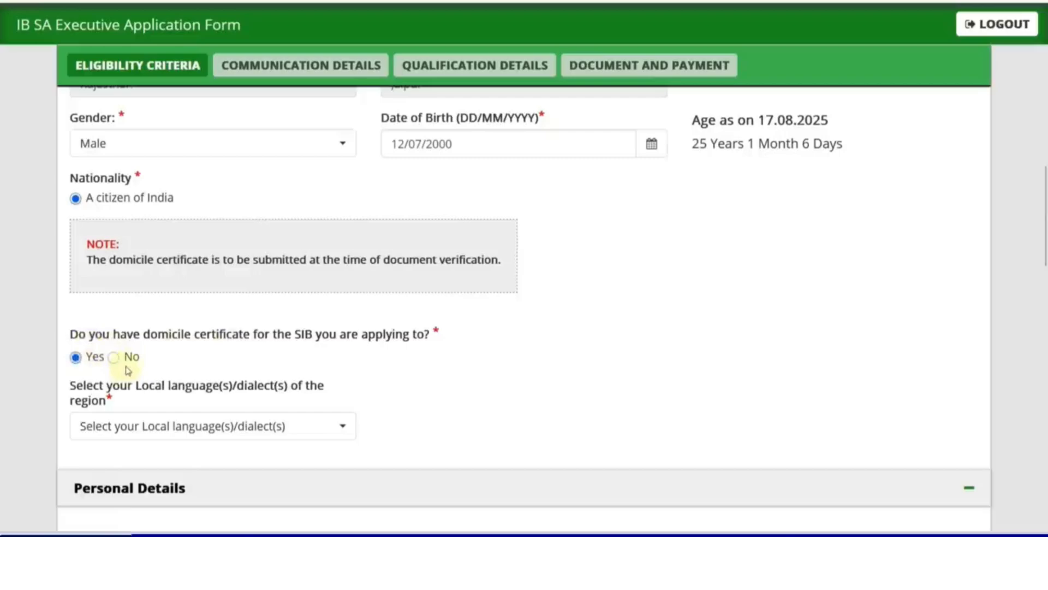
click(187, 427)
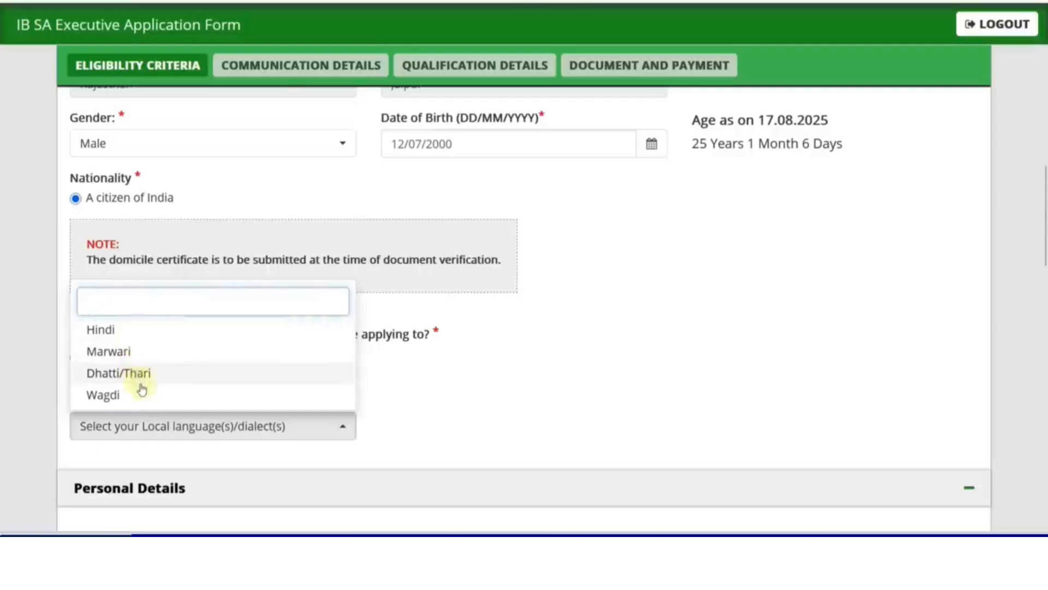
click(100, 330)
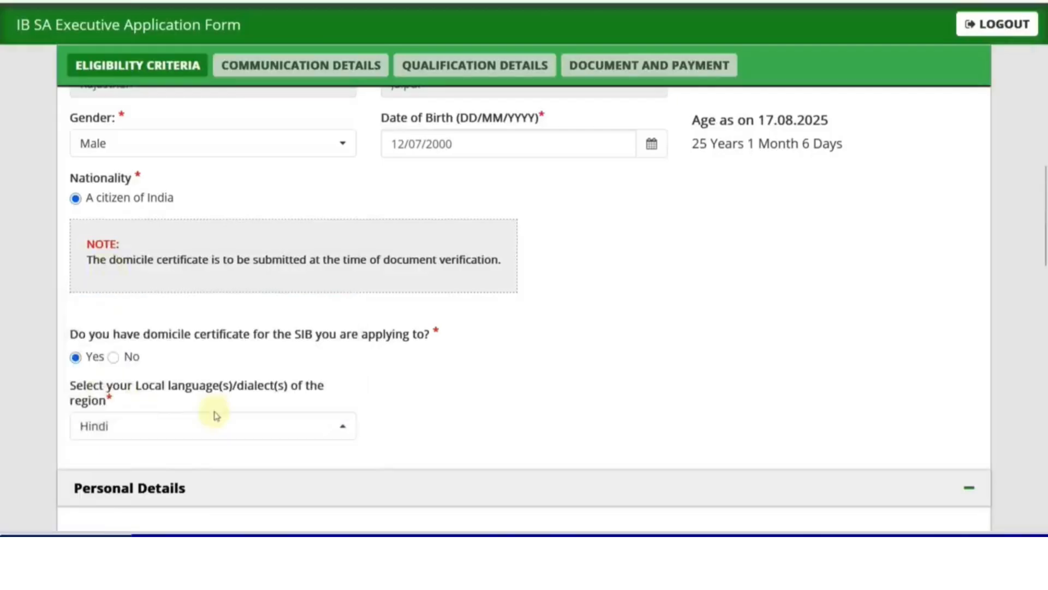
scroll(216, 416, down, 6)
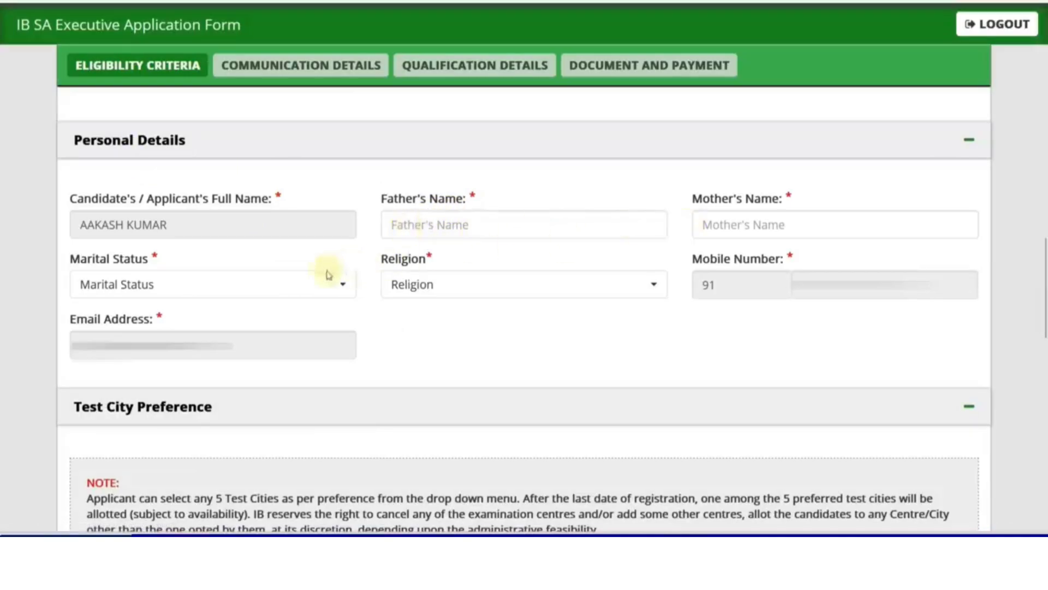
Step: Set religion to Hindu and marital status to Unmarried
click(417, 287)
click(428, 369)
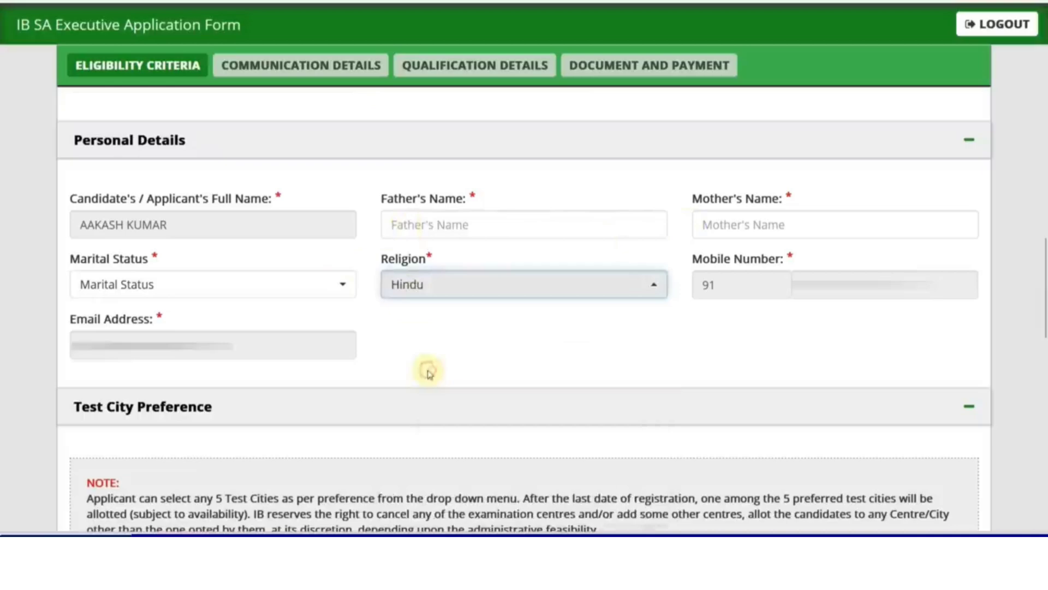
click(298, 291)
click(284, 325)
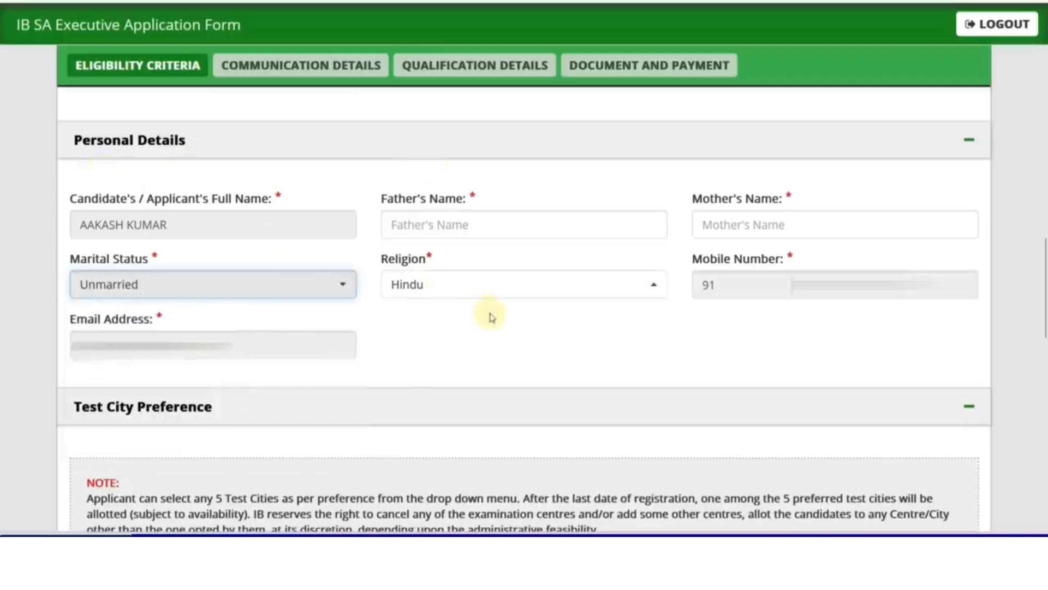
Step: Set preferred test centre 1 to Rajasthan – Jaipur
scroll(492, 317, down, 5)
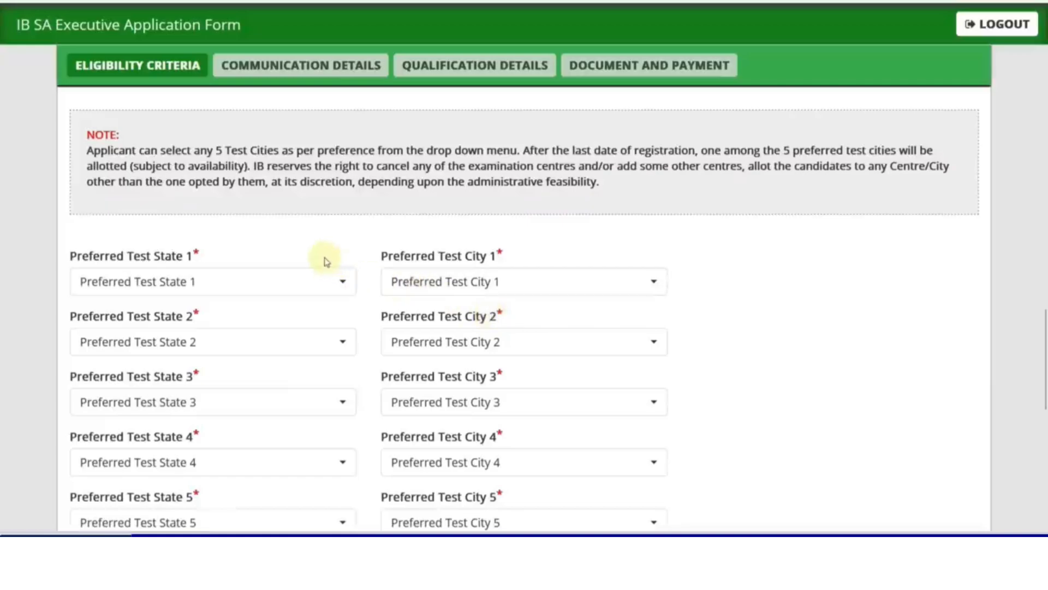
scroll(270, 218, down, 1)
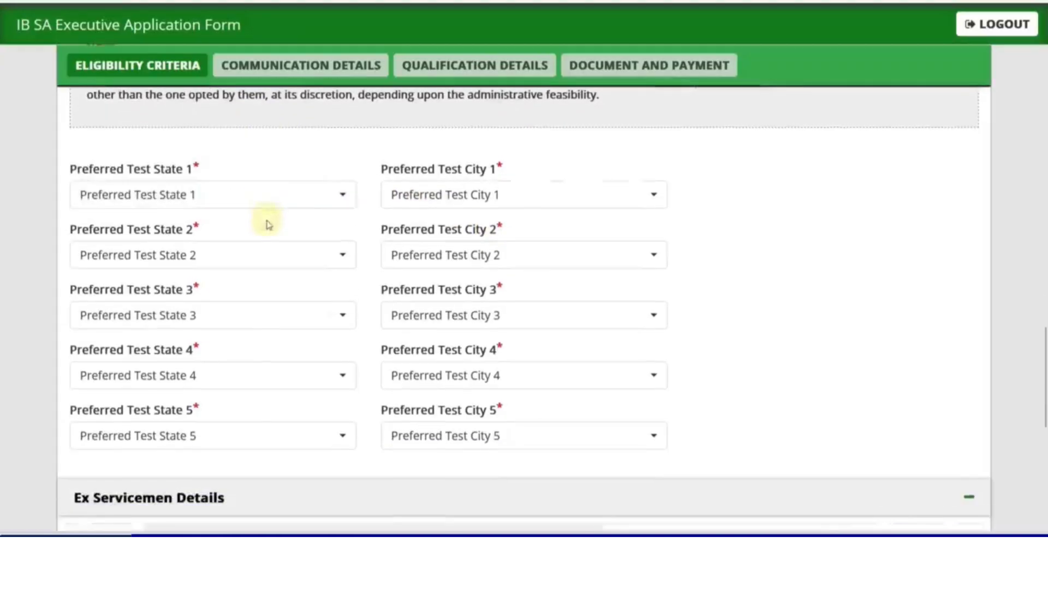
click(236, 207)
scroll(227, 360, down, 5)
click(169, 364)
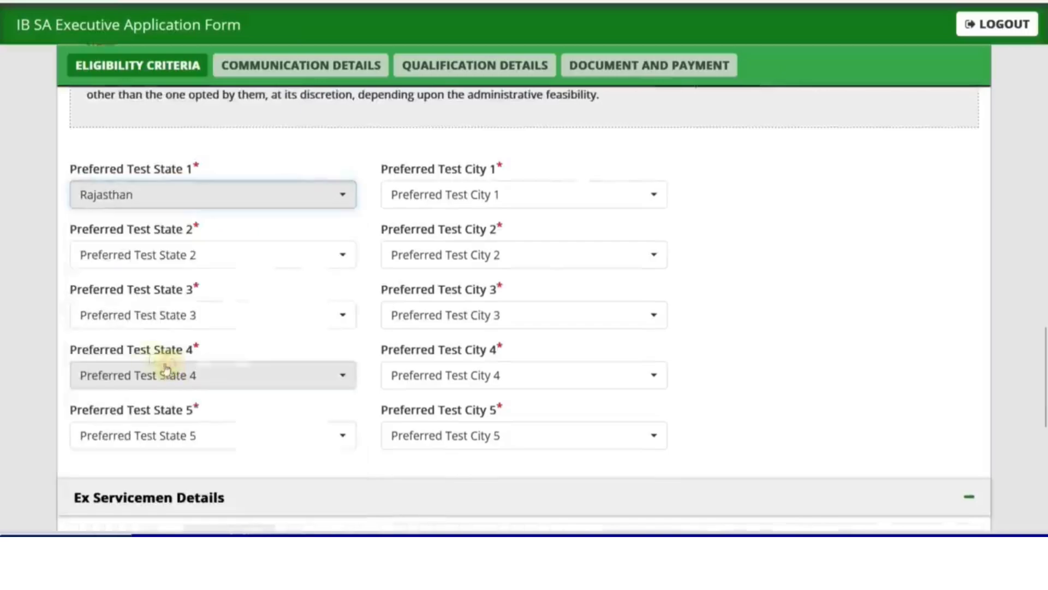
click(411, 204)
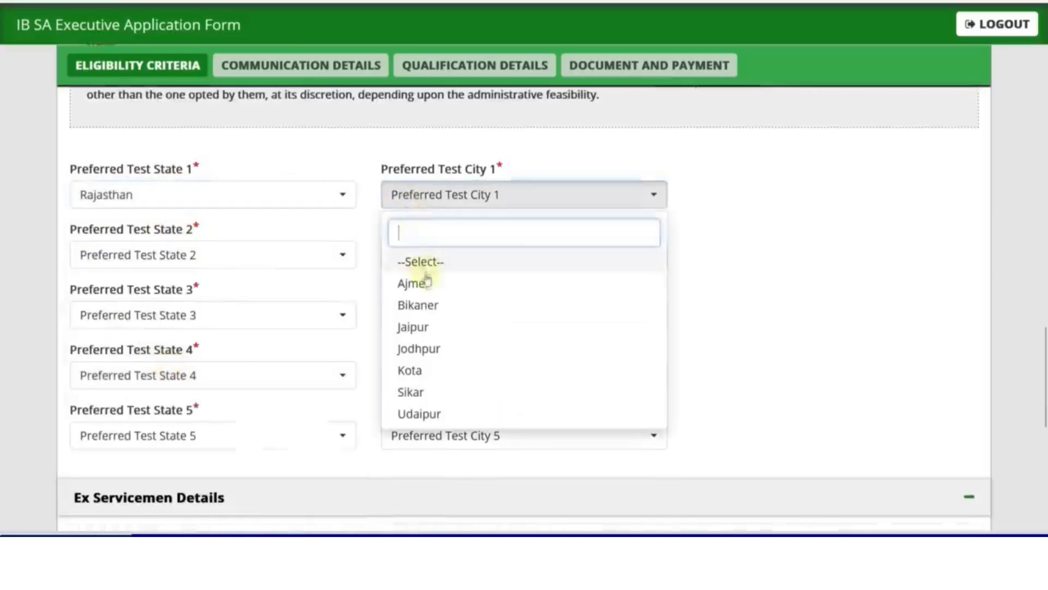
click(430, 329)
Step: Set test centre 2 to Rajasthan – Ajmer and pick Bihar as test state 3
click(249, 256)
scroll(198, 405, down, 5)
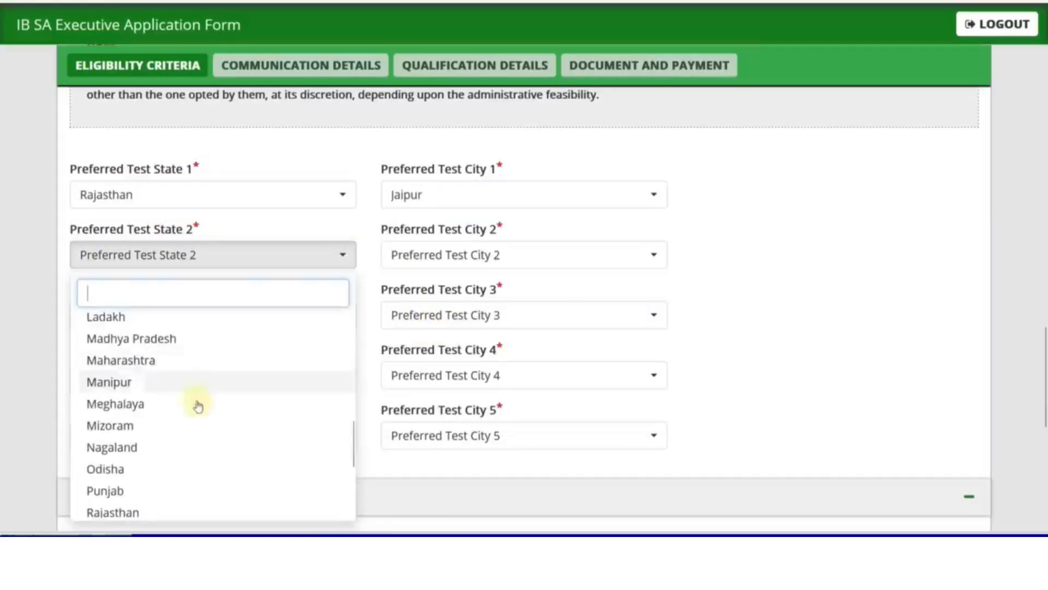
click(132, 510)
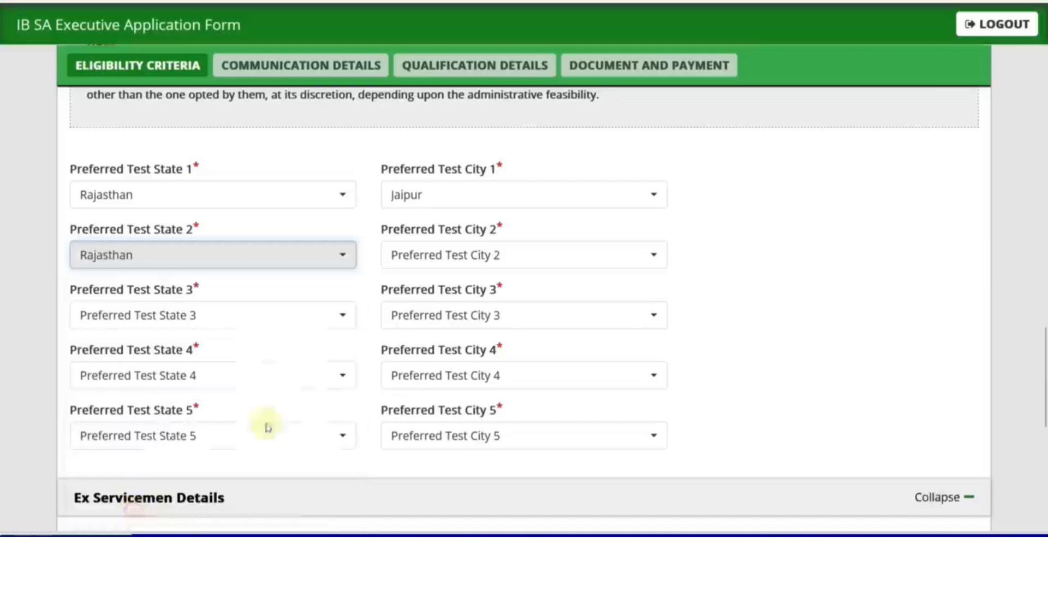
click(422, 266)
click(430, 345)
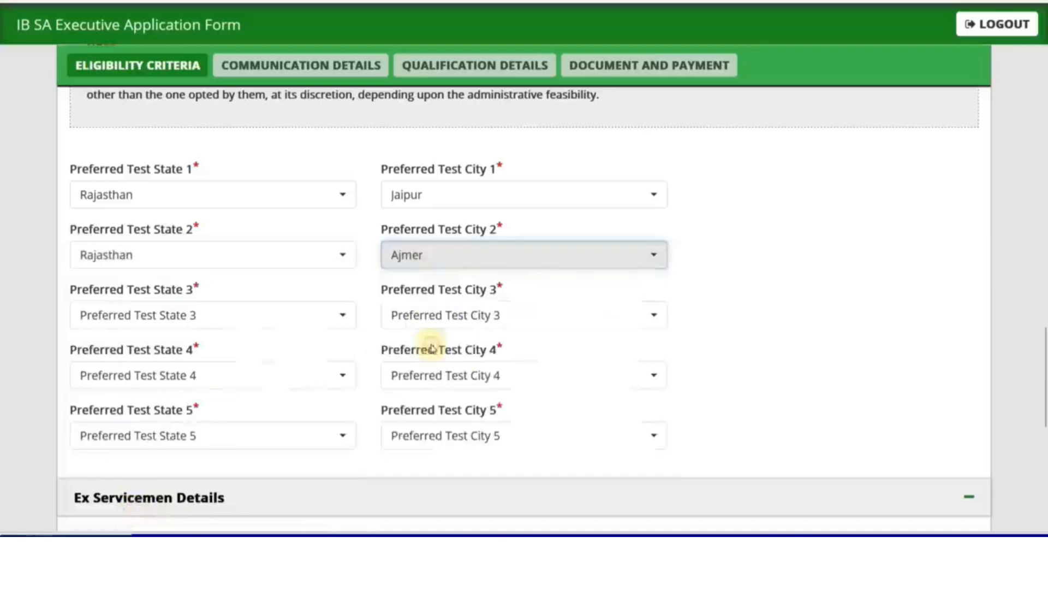
scroll(431, 348, down, 2)
click(212, 234)
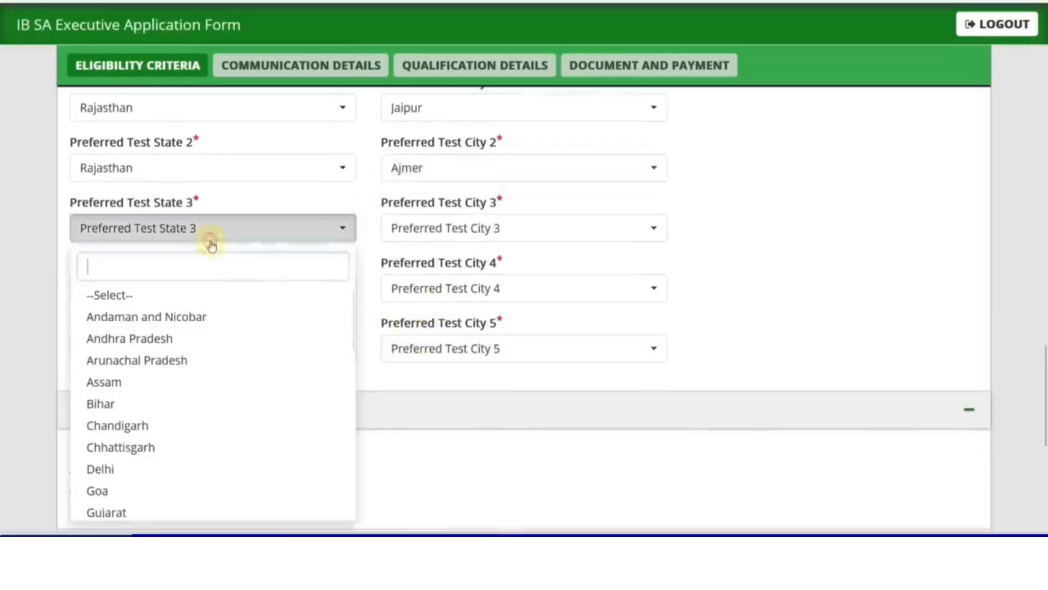
click(157, 405)
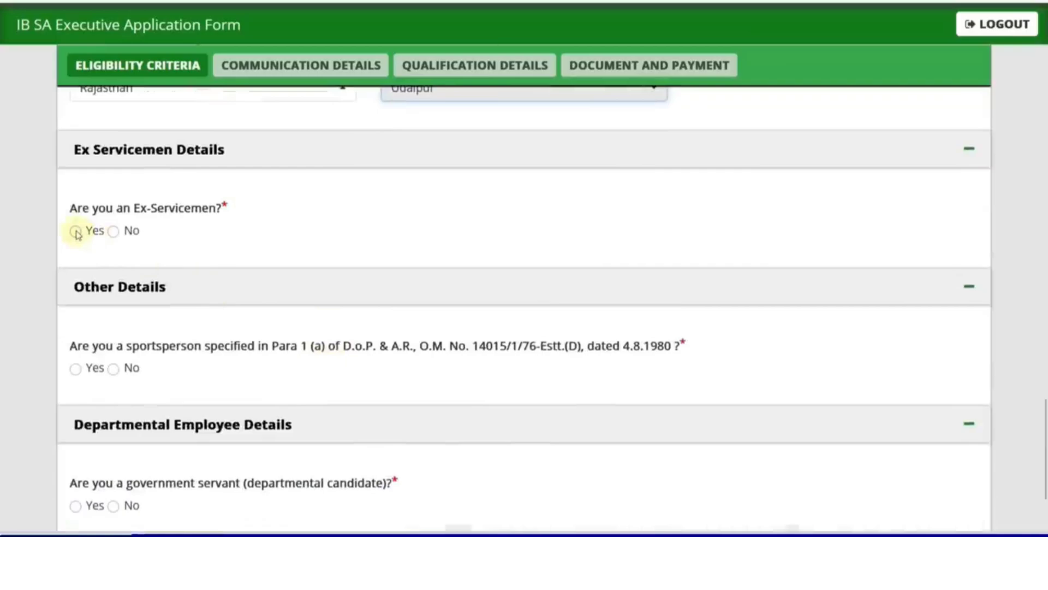
Step: Answer No to ex-servicemen, sportsperson and government-servant questions, and dismiss the Father's Name alert
click(76, 231)
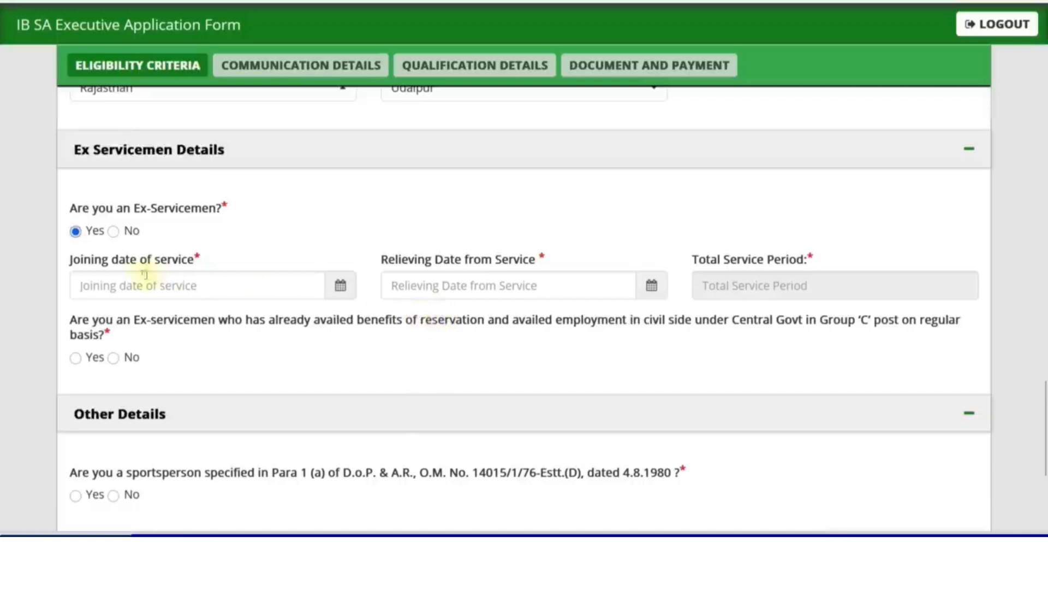
click(114, 231)
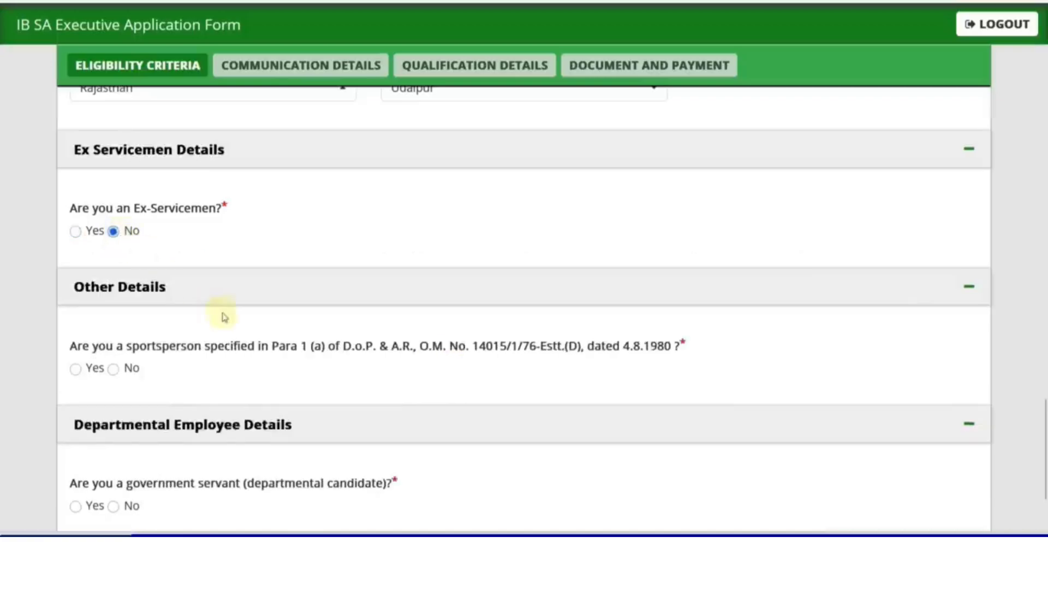
scroll(218, 306, down, 3)
click(76, 243)
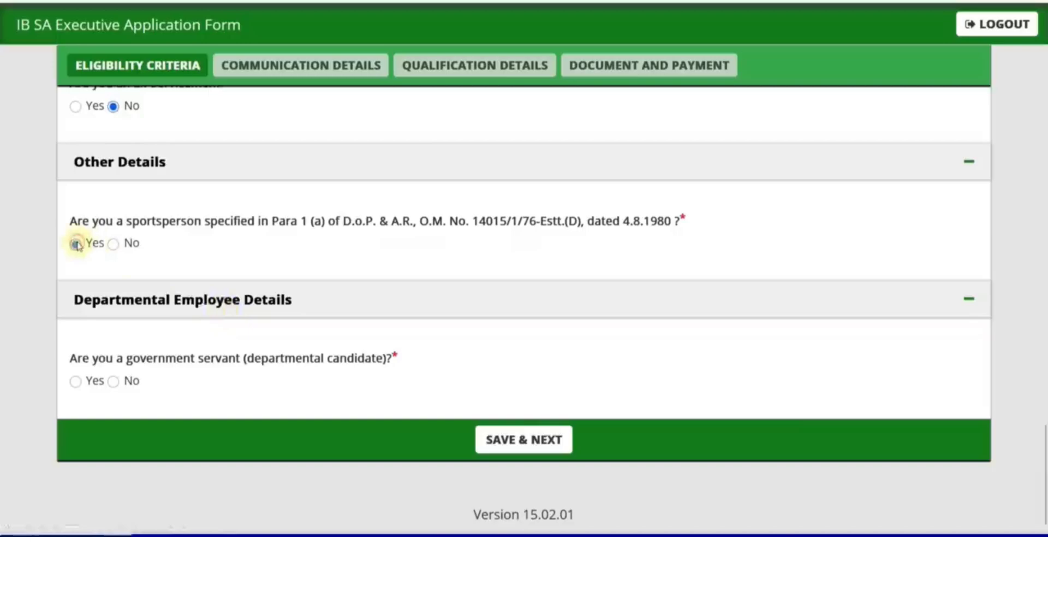
click(114, 250)
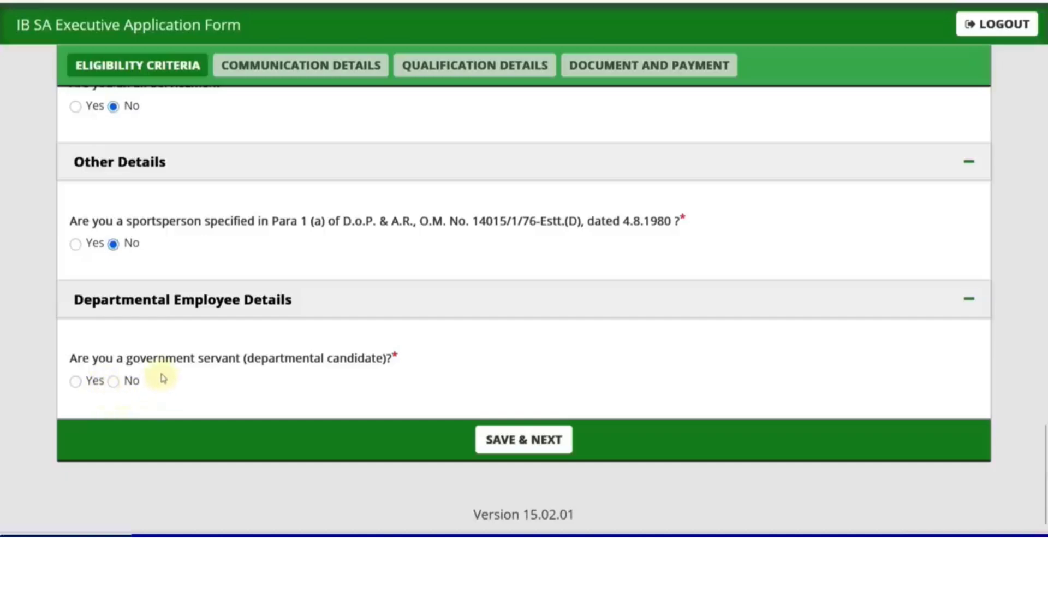
click(76, 382)
scroll(213, 386, down, 2)
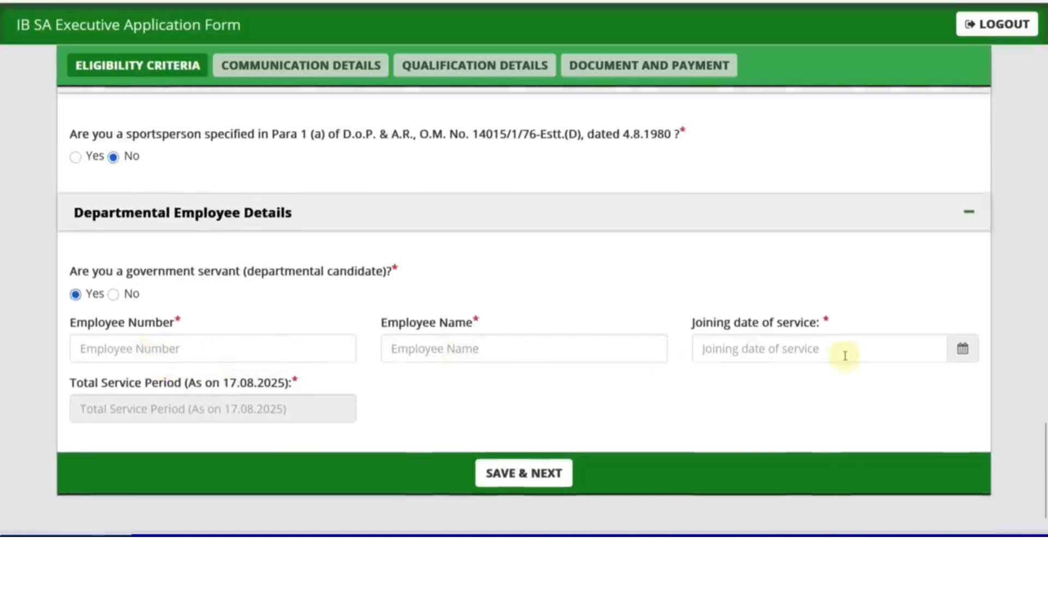
click(121, 295)
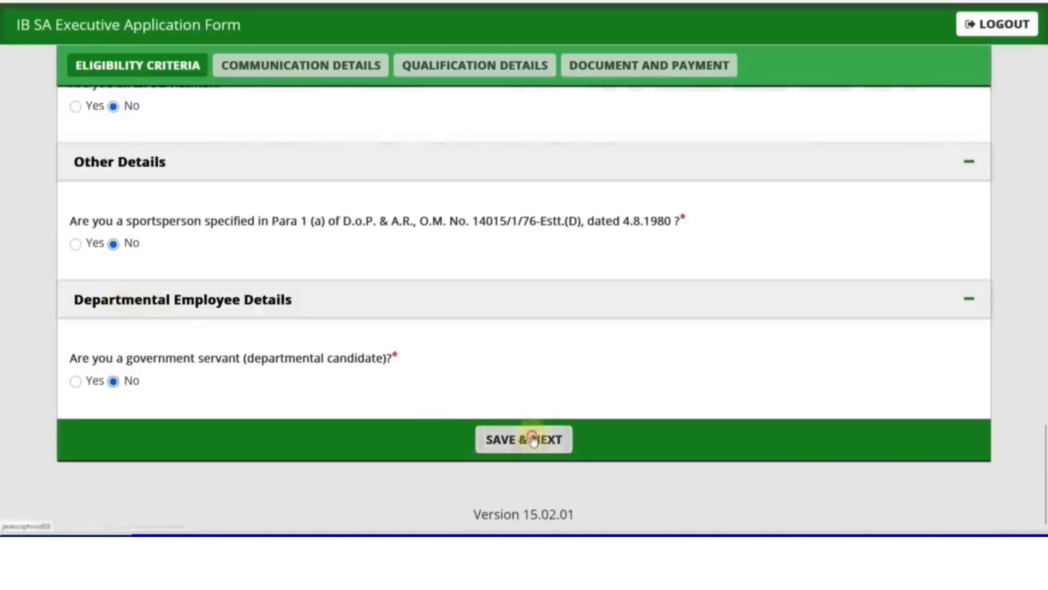
scroll(534, 438, up, 2)
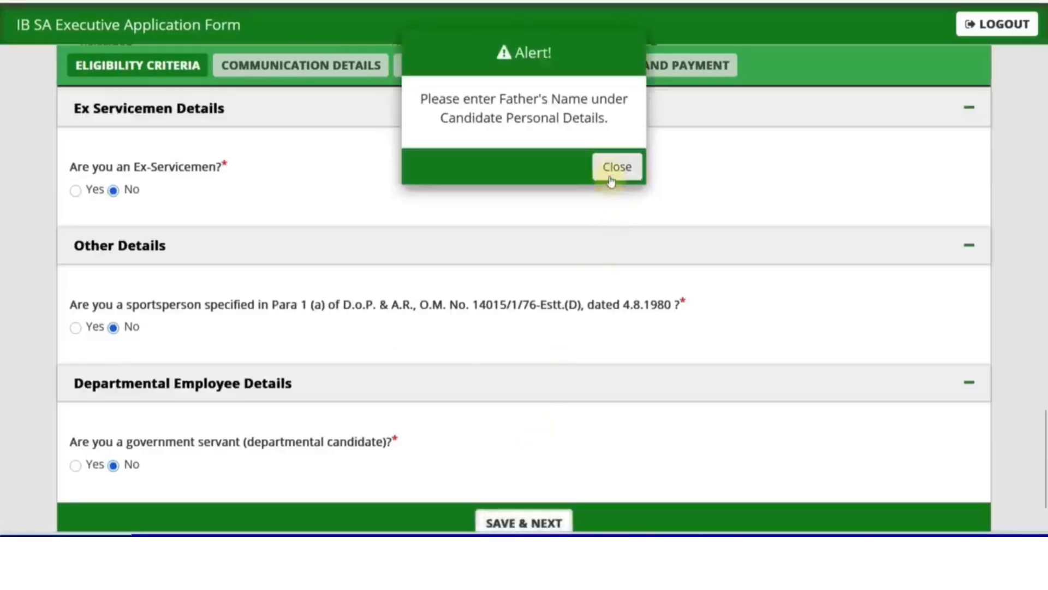
click(613, 166)
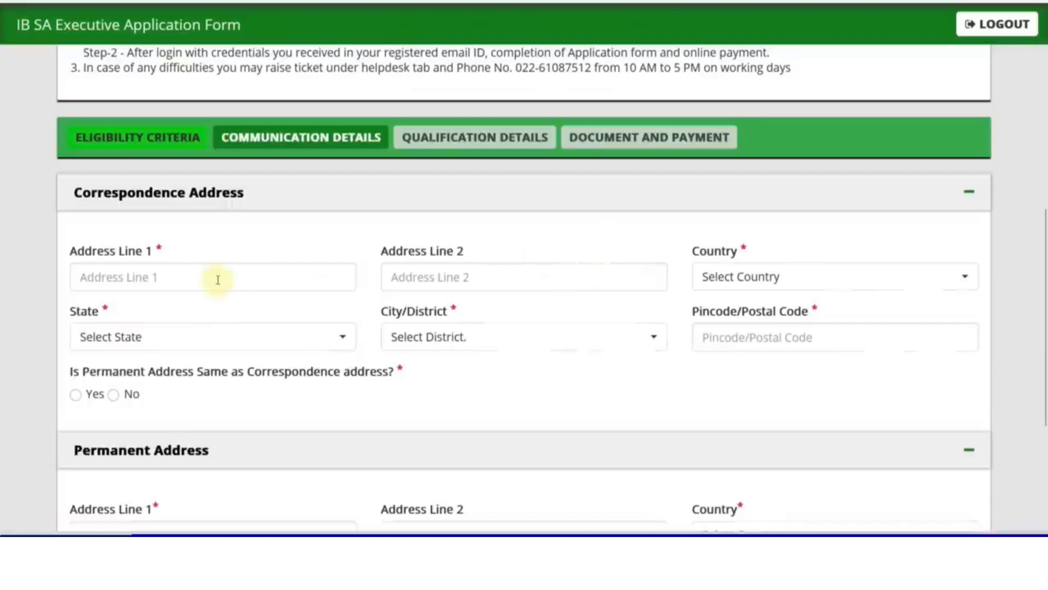
click(218, 279)
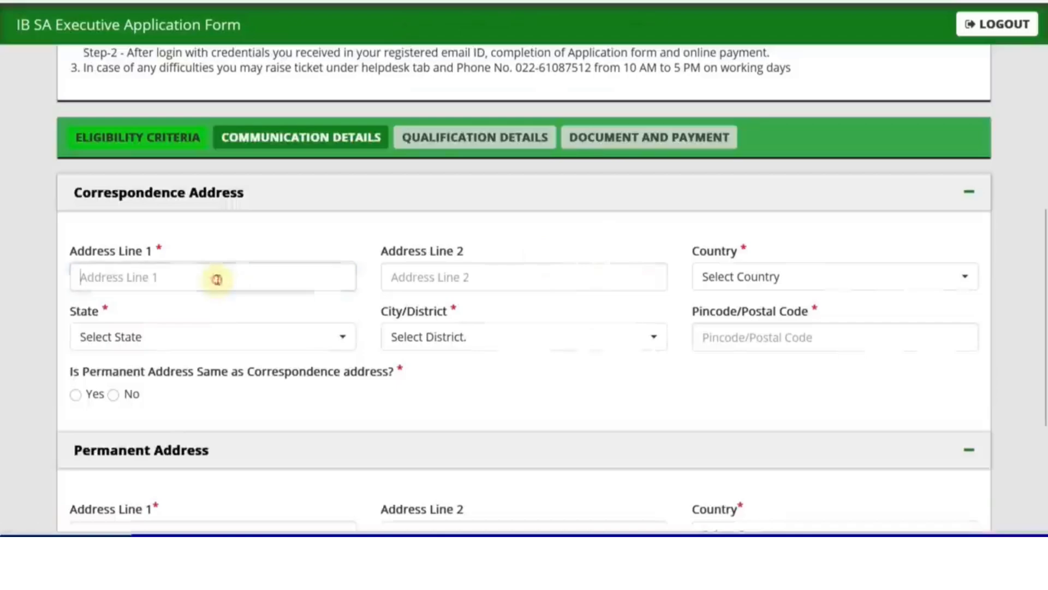
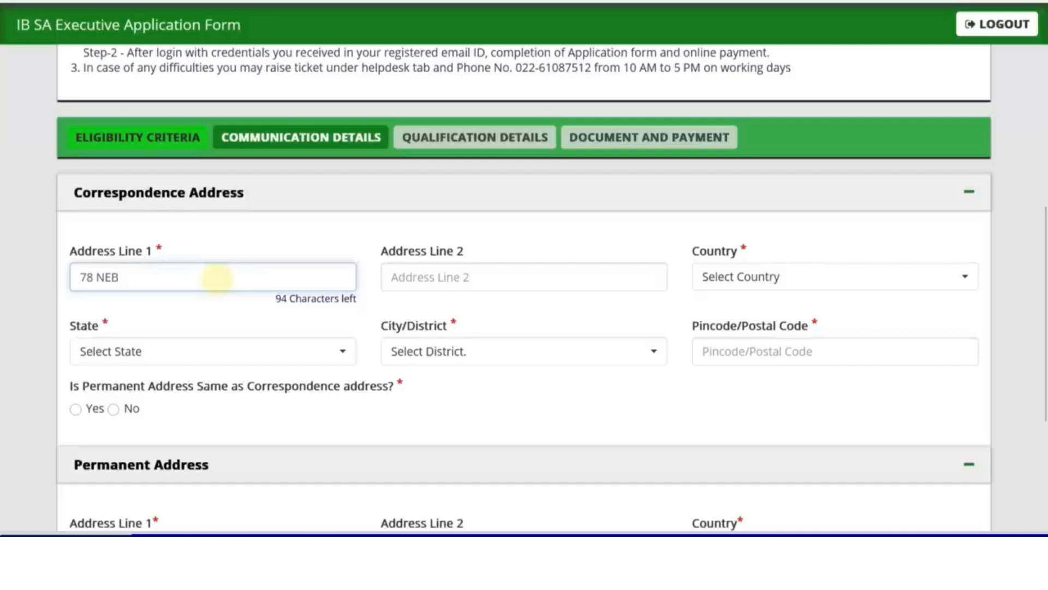
click(731, 277)
click(720, 362)
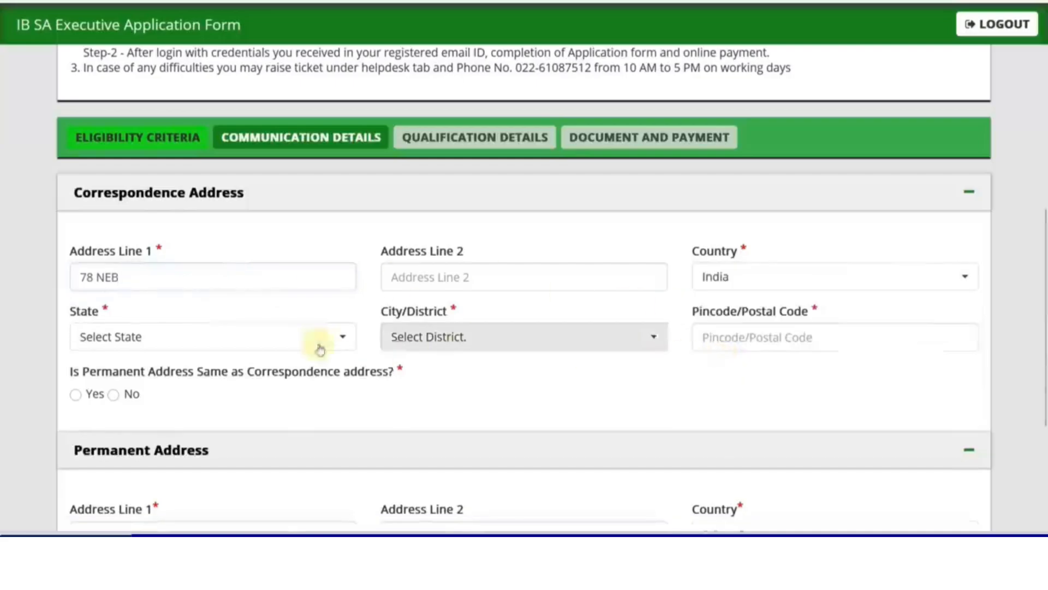
click(321, 349)
scroll(206, 276, down, 8)
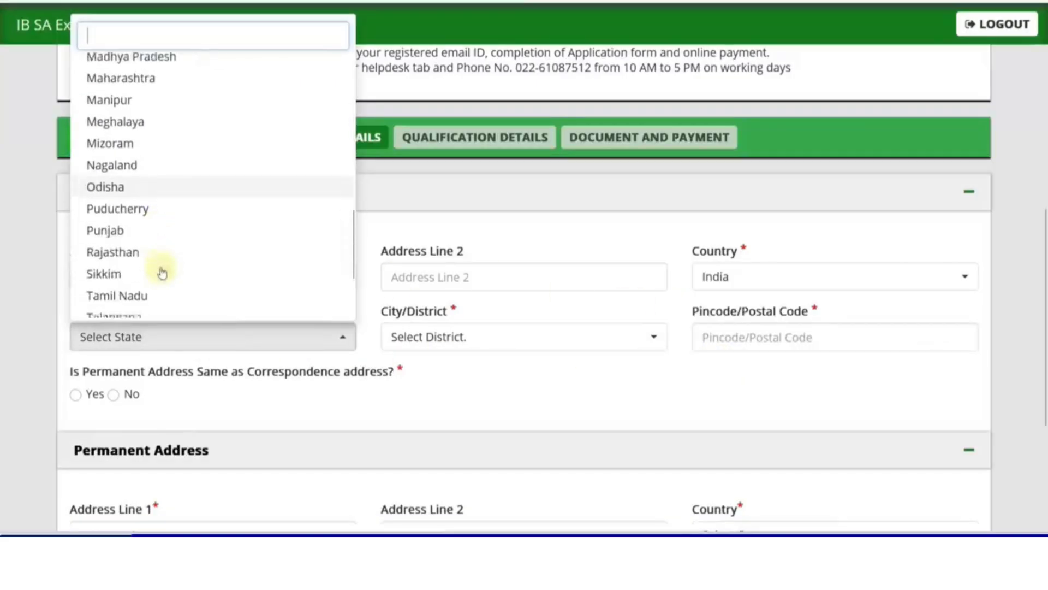
click(146, 252)
click(406, 350)
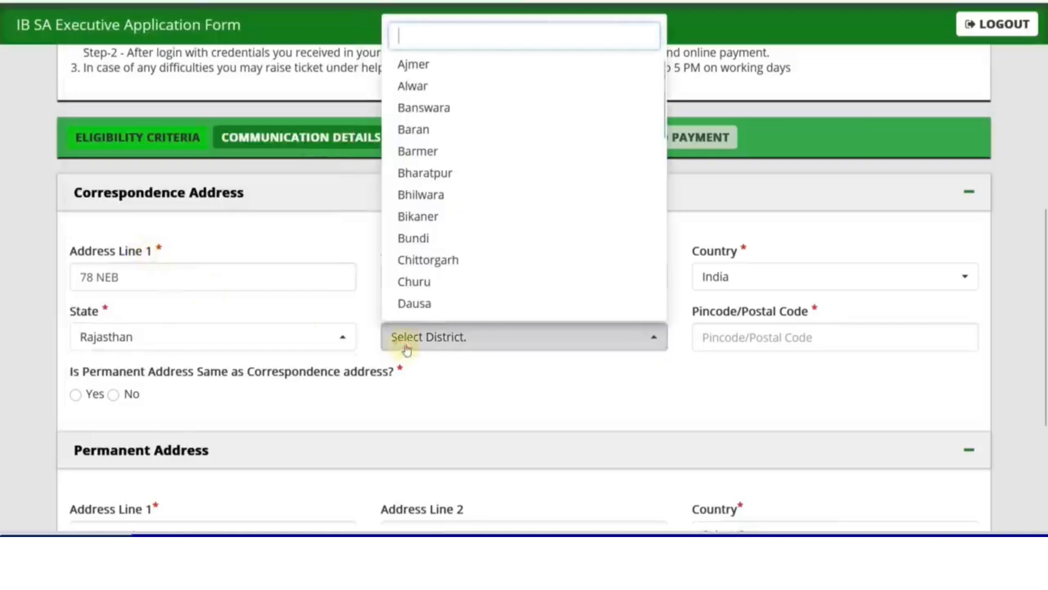
click(410, 85)
Step: Enter the pincode, make the permanent address the same, and save the communication details
click(714, 338)
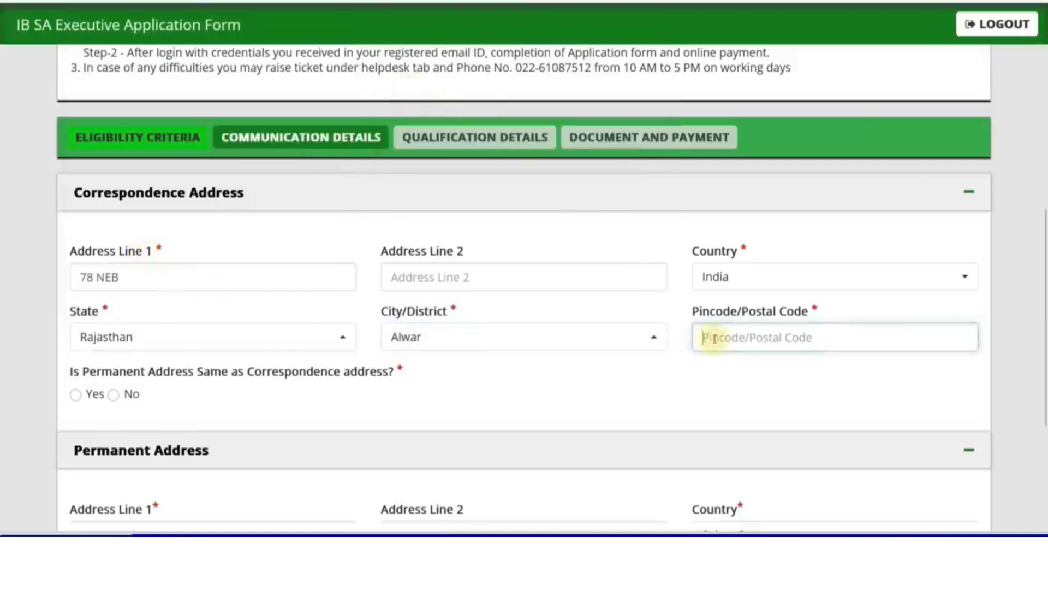
text(3)
text(01001)
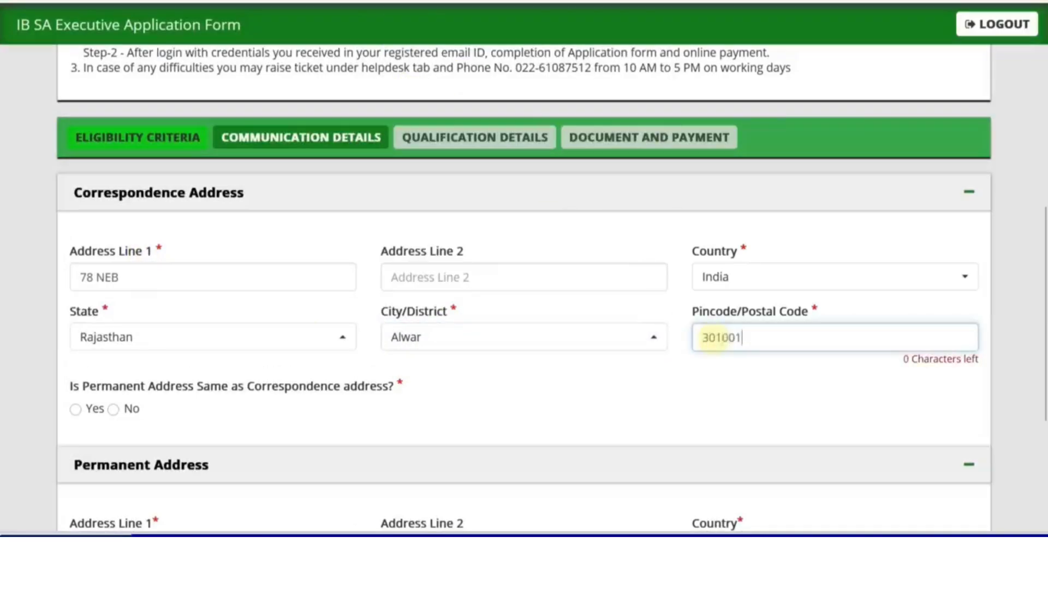
click(636, 388)
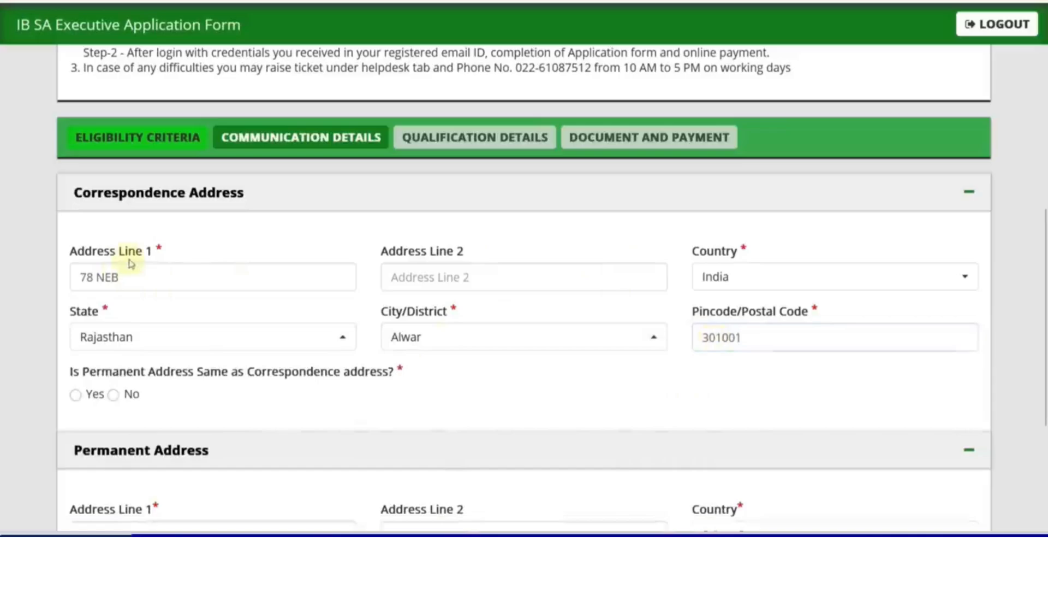
scroll(284, 309, down, 4)
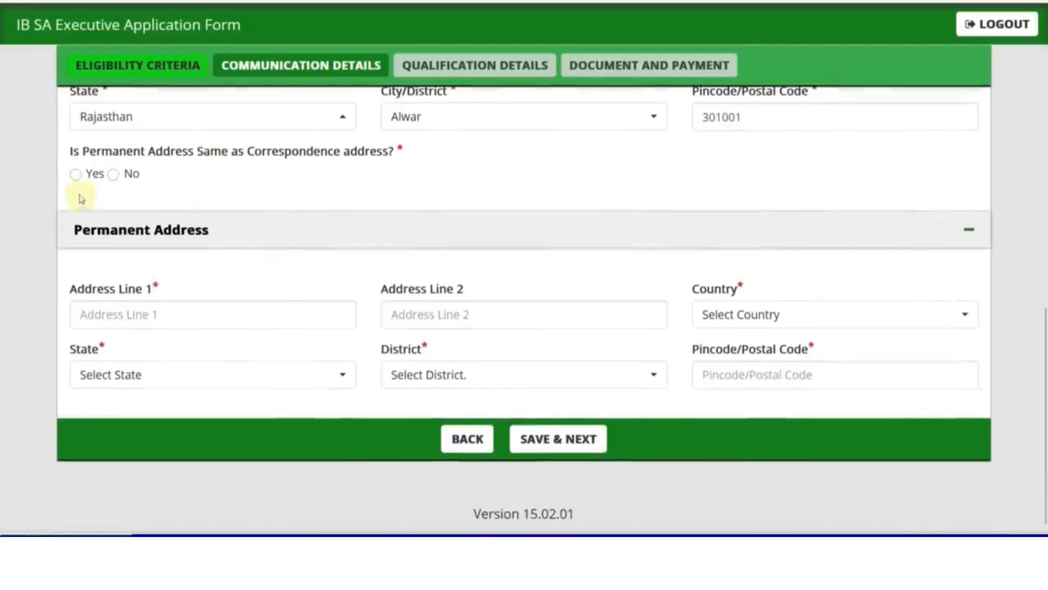
click(76, 174)
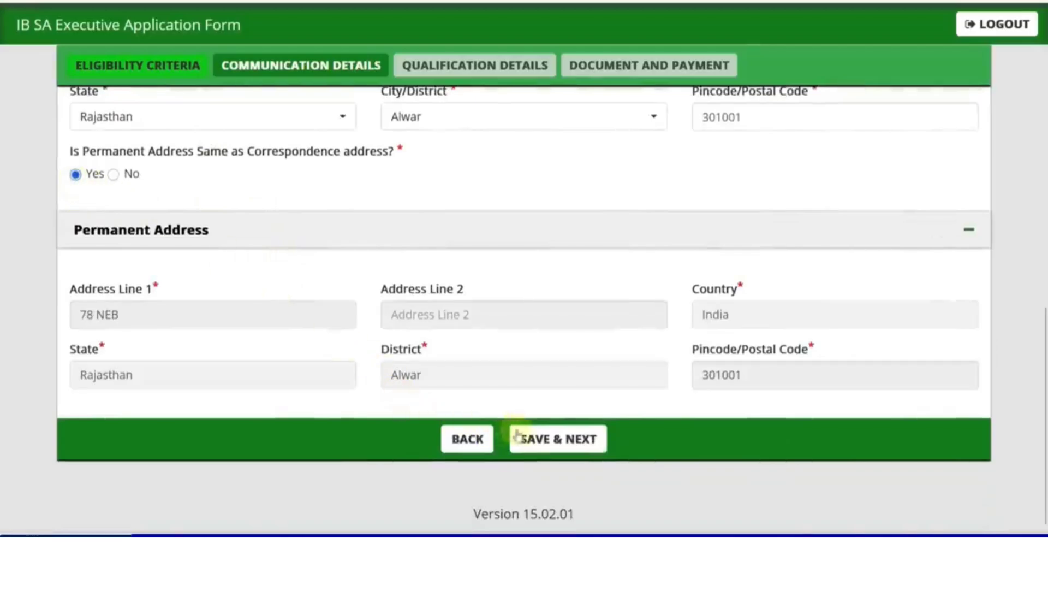
click(557, 438)
click(595, 284)
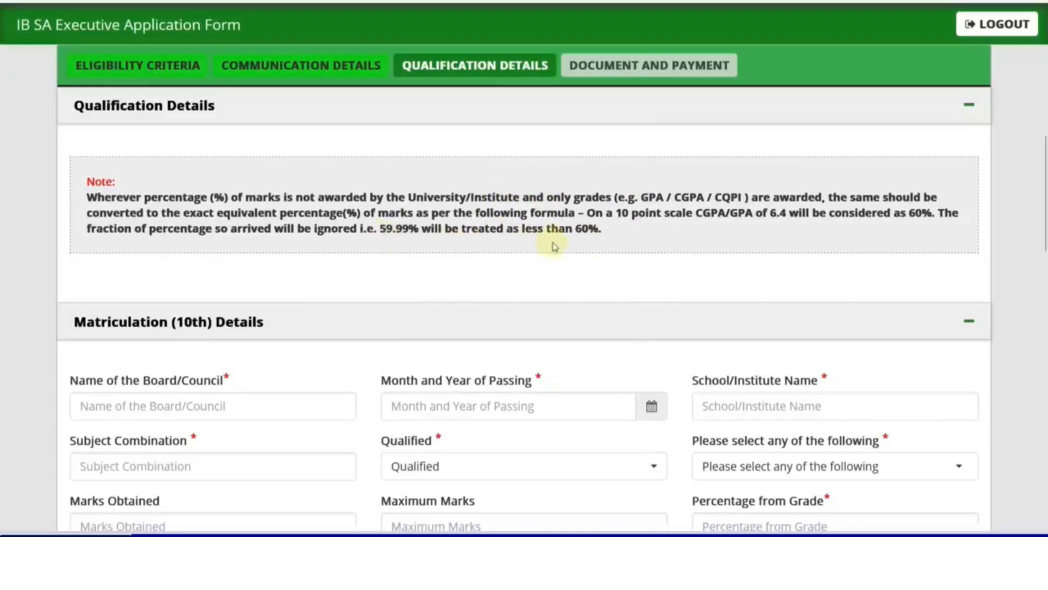
Step: Enter 10th board BSER and passing month/year July 2020
scroll(338, 257, down, 3)
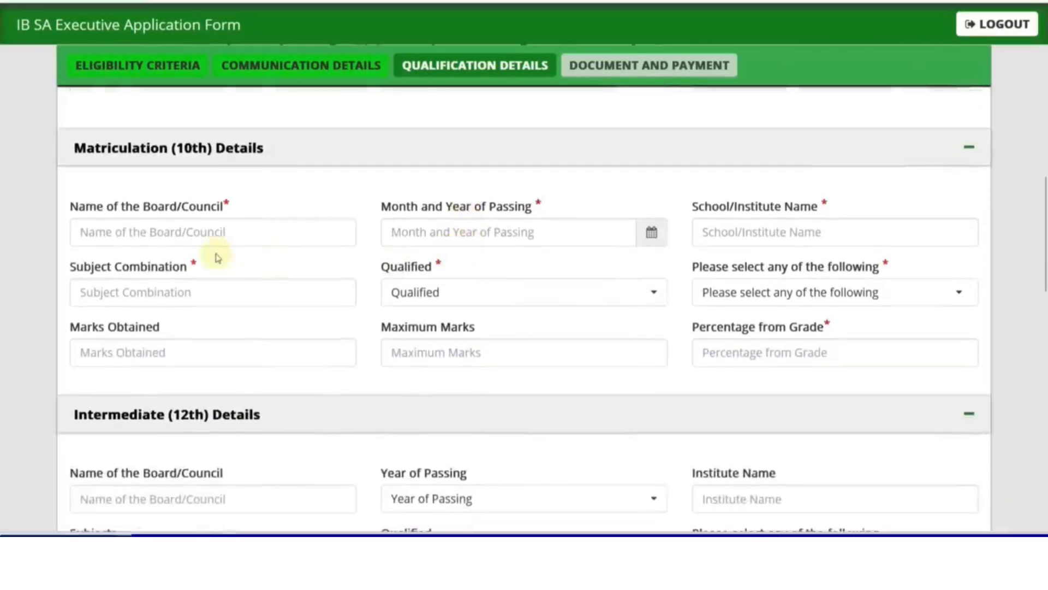
click(181, 235)
text(BS)
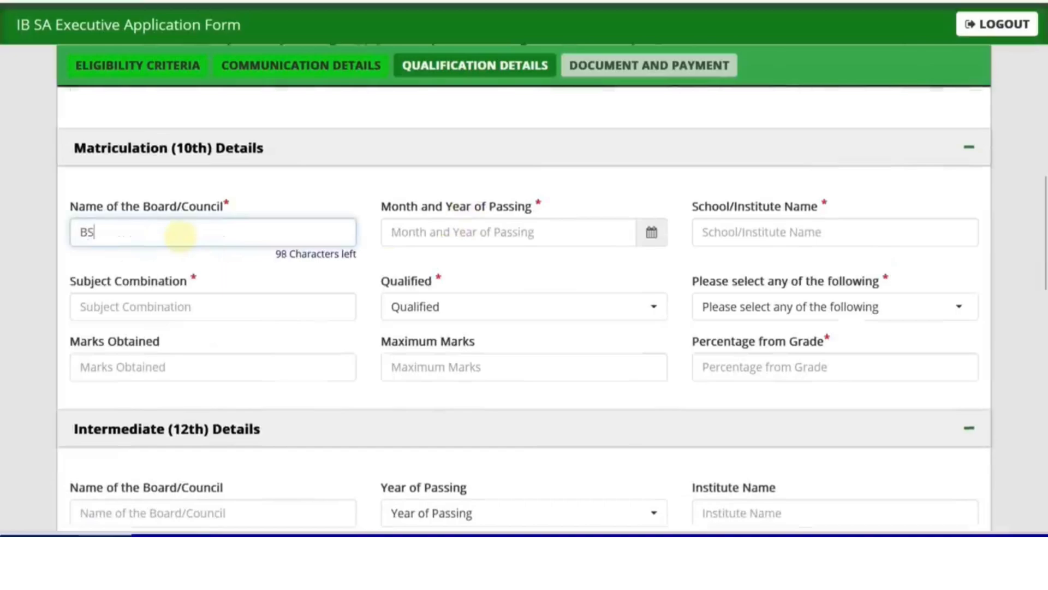
text(ER)
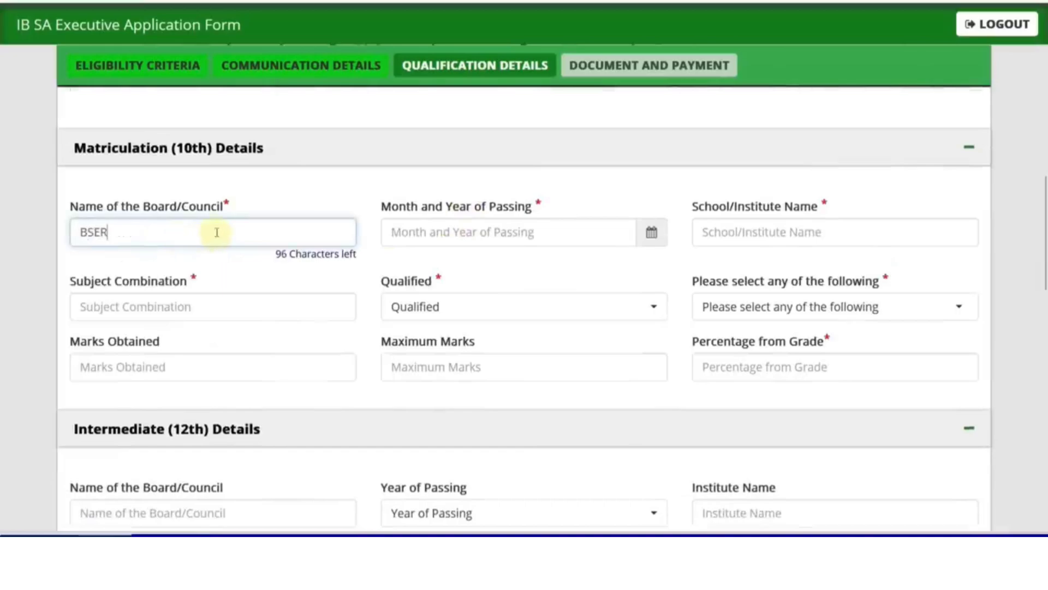
click(653, 232)
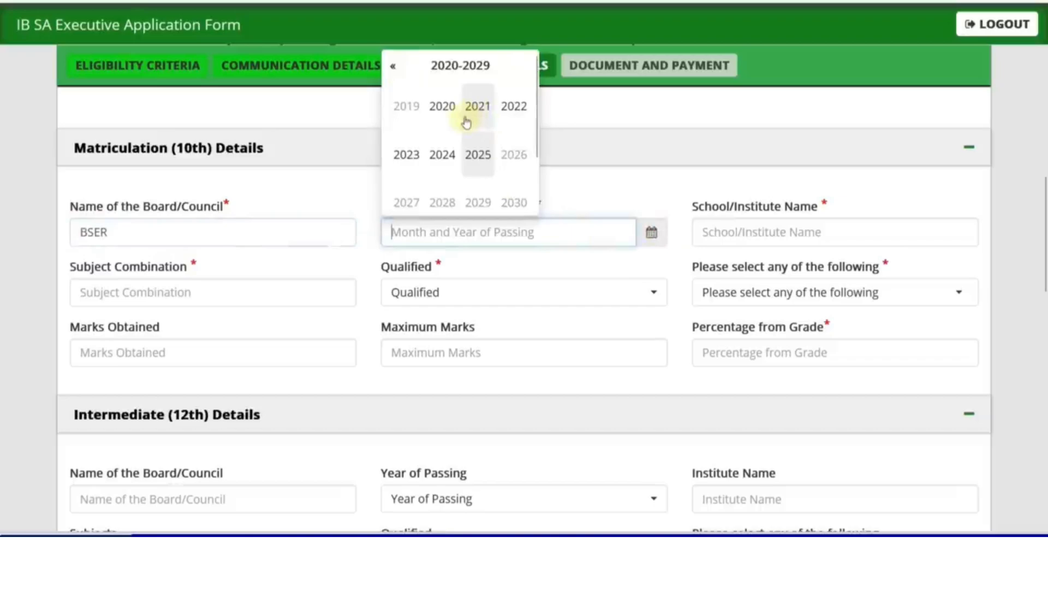
click(453, 108)
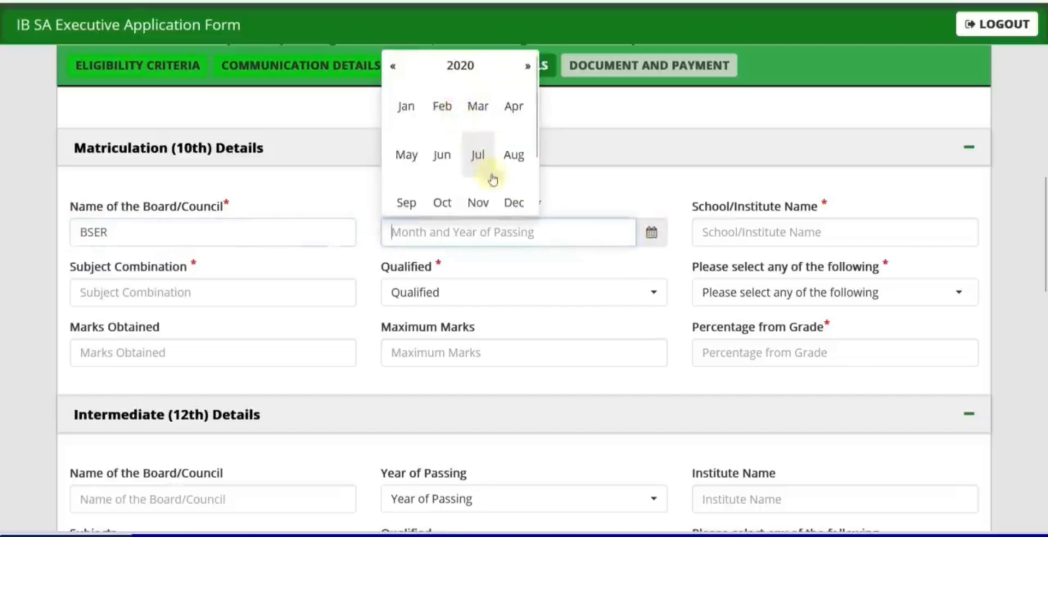
click(481, 159)
Step: Enter school 'RKS SCHOOL' and subjects 'MATH, HINDI, ENGLISH, SANSKRIT'
click(767, 235)
text(RKS SCH)
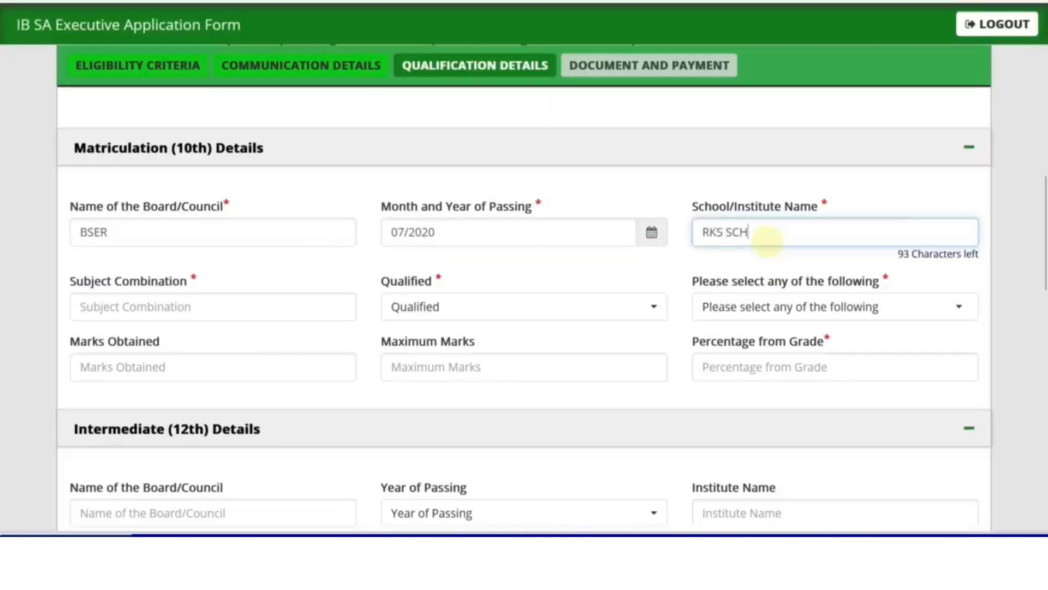
text(OOL)
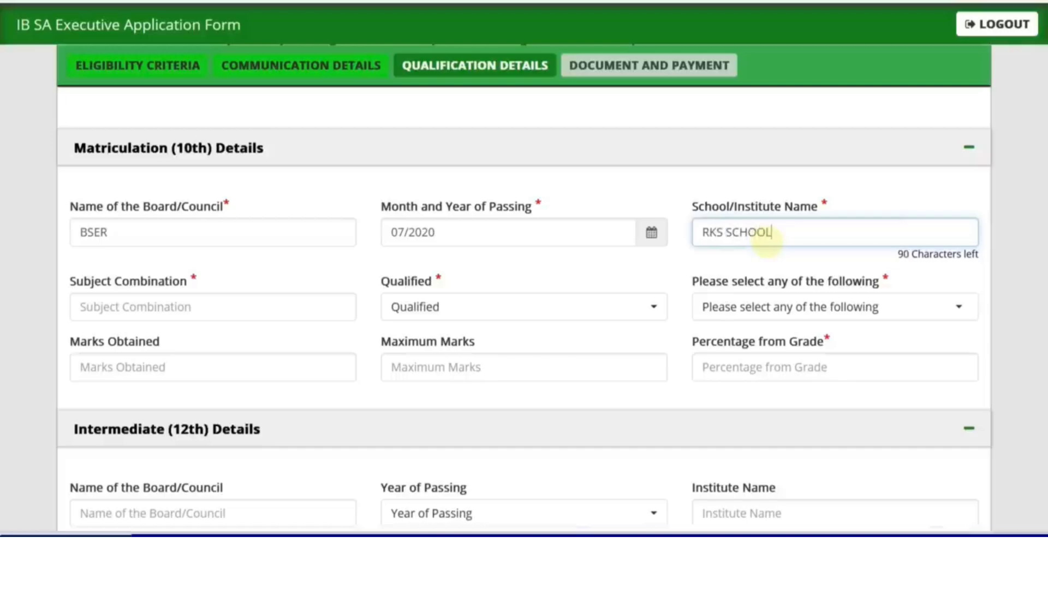
scroll(199, 308, down, 1)
click(192, 301)
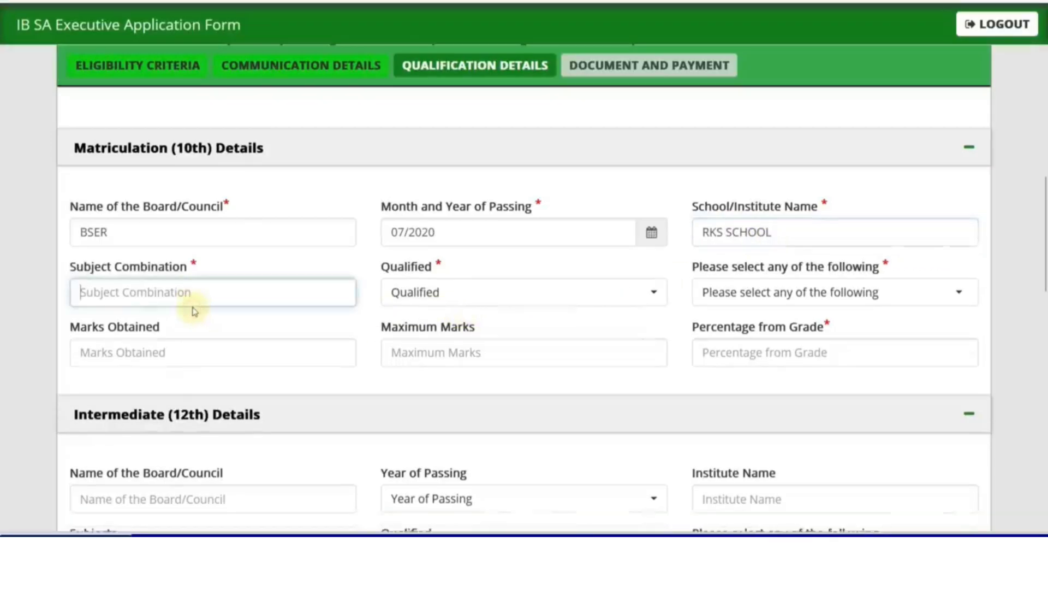
text(MA)
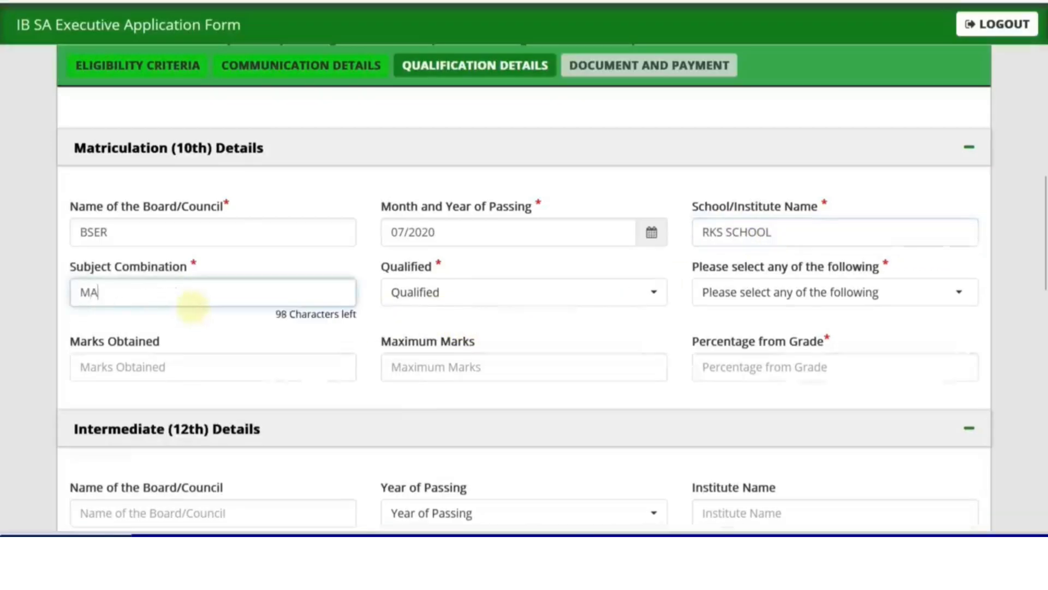
text(TH, )
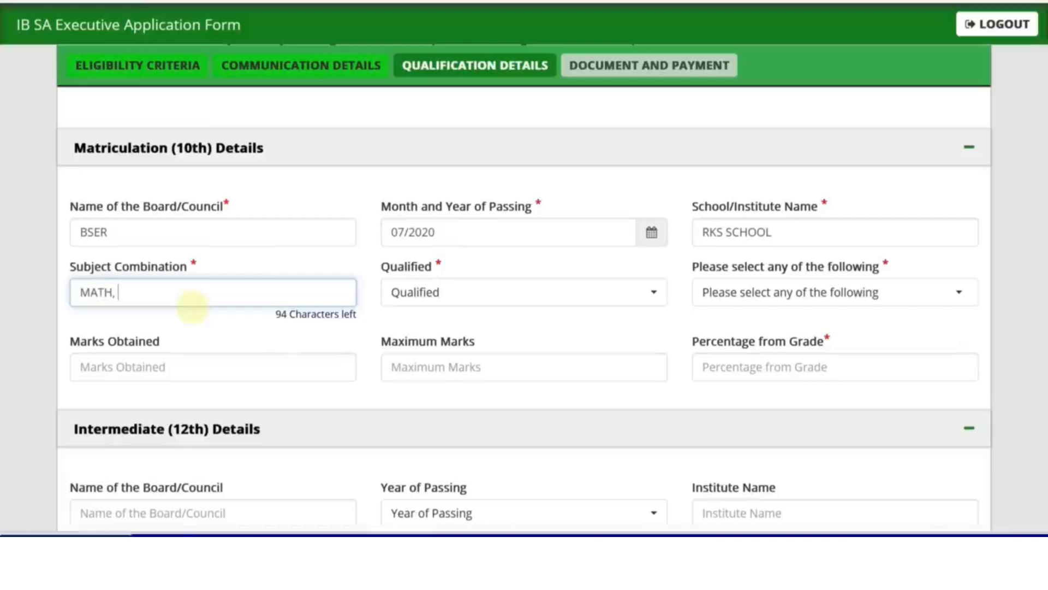
text(HINDI, ENGLISH, SANSKRIT)
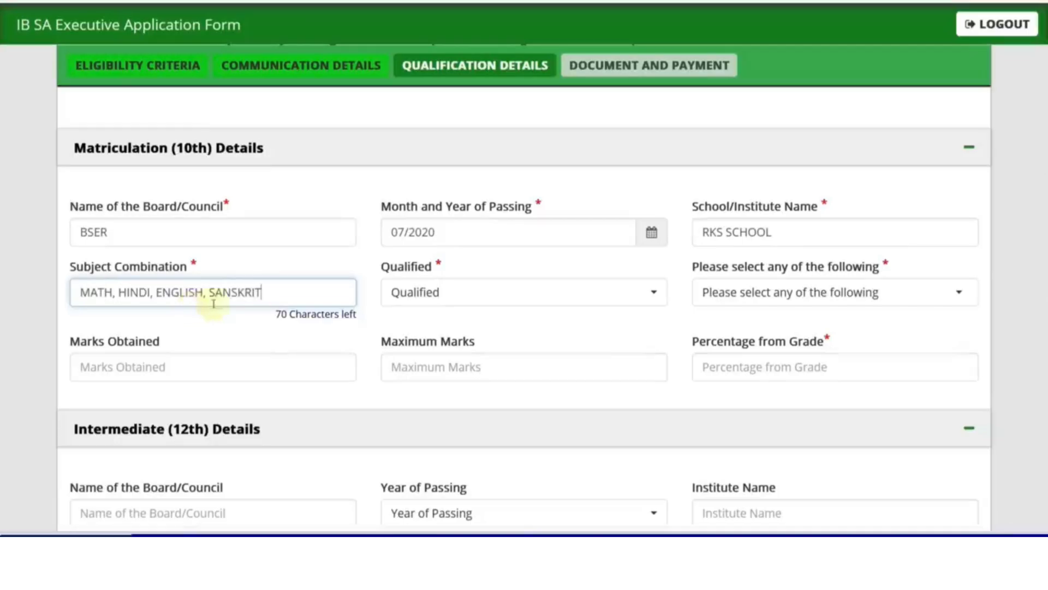
Step: Mark the 10th result as Pass and choose CGPA as the marks type
click(415, 292)
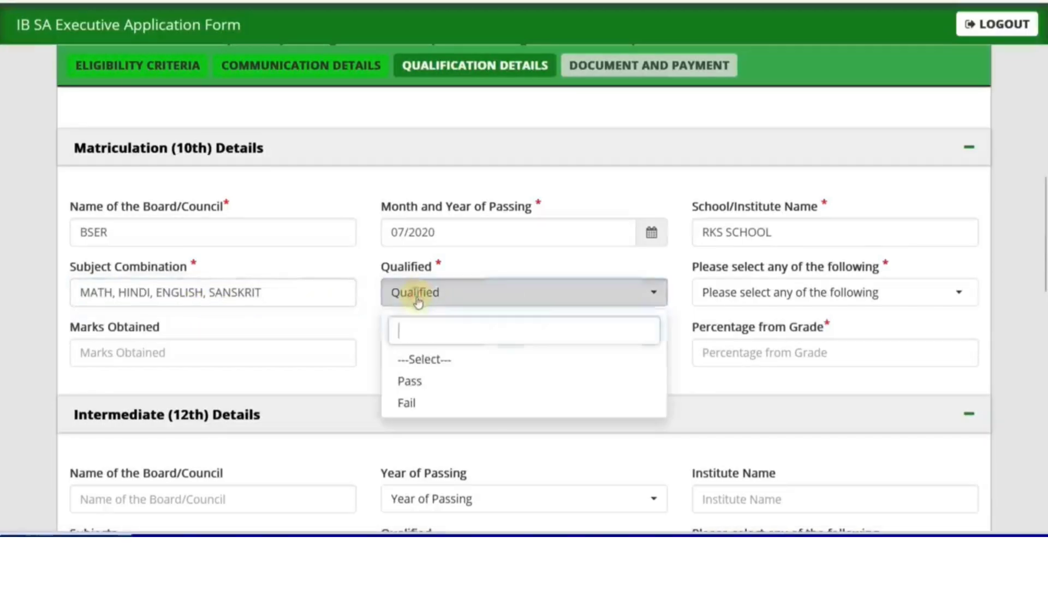
click(415, 381)
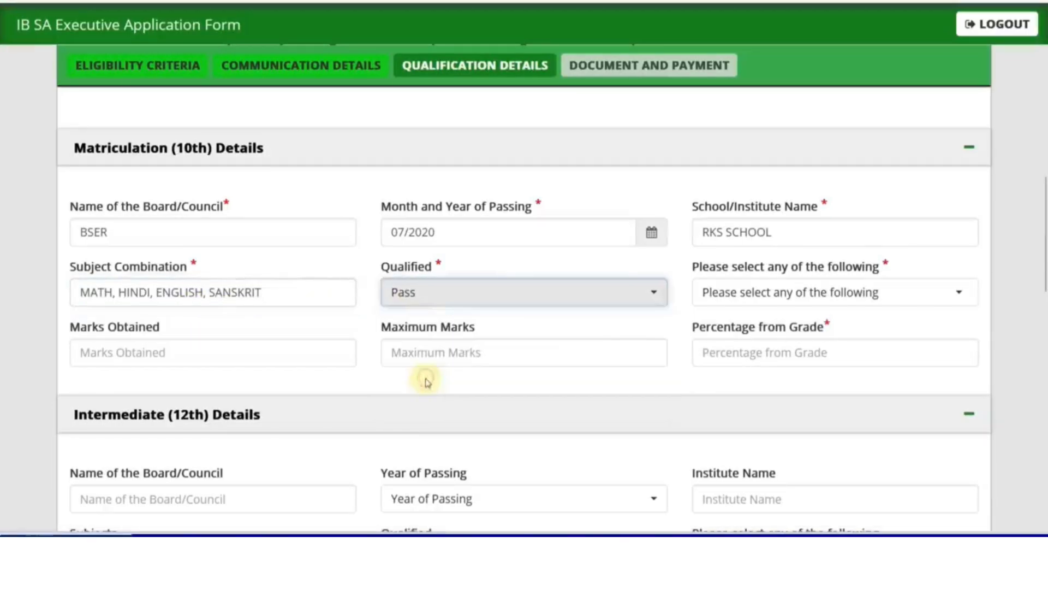
click(757, 301)
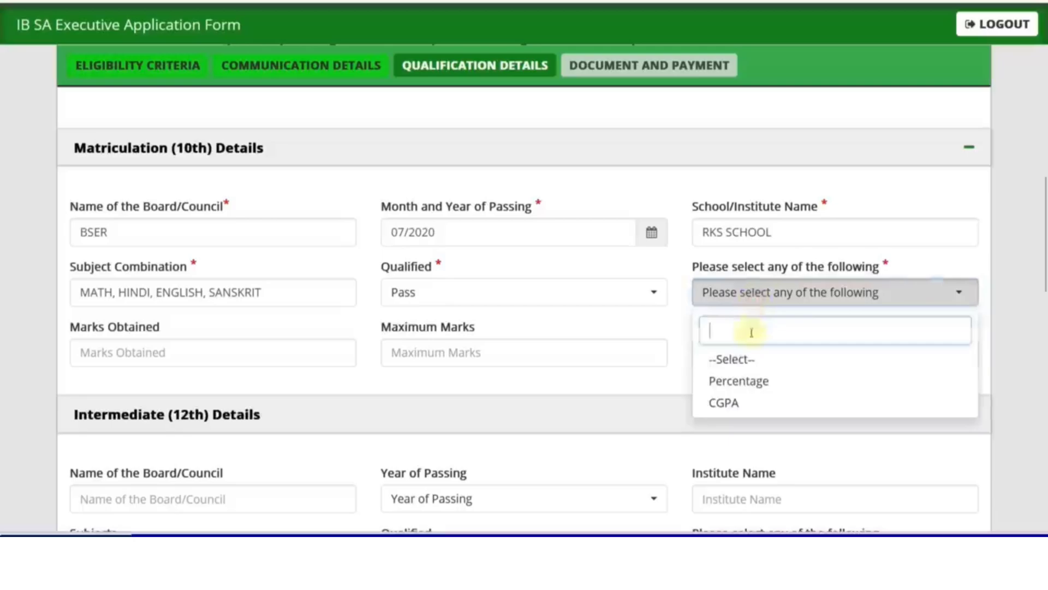
click(728, 403)
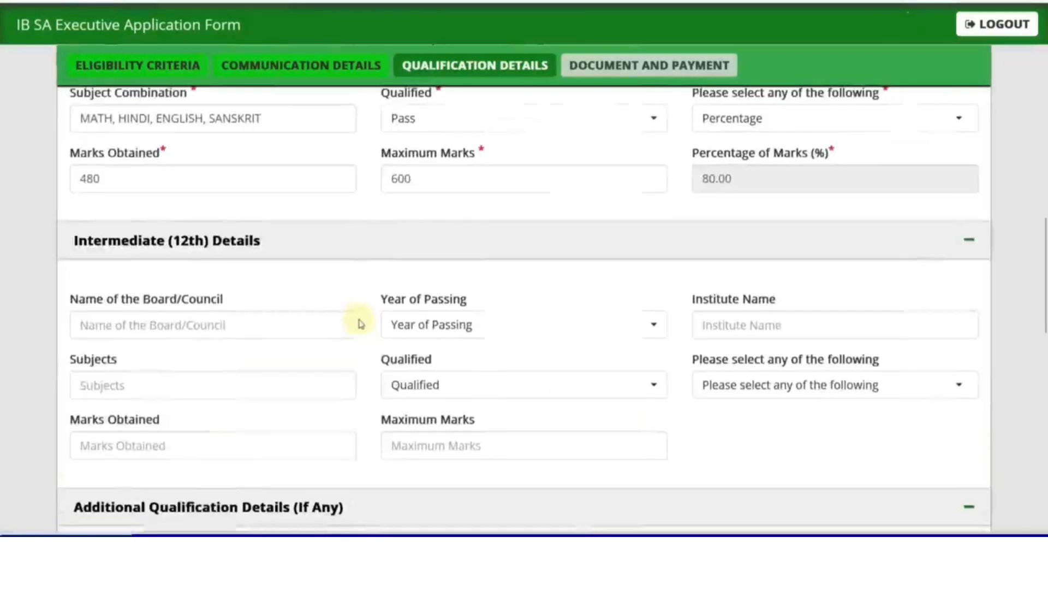
scroll(287, 321, down, 2)
scroll(286, 321, down, 1)
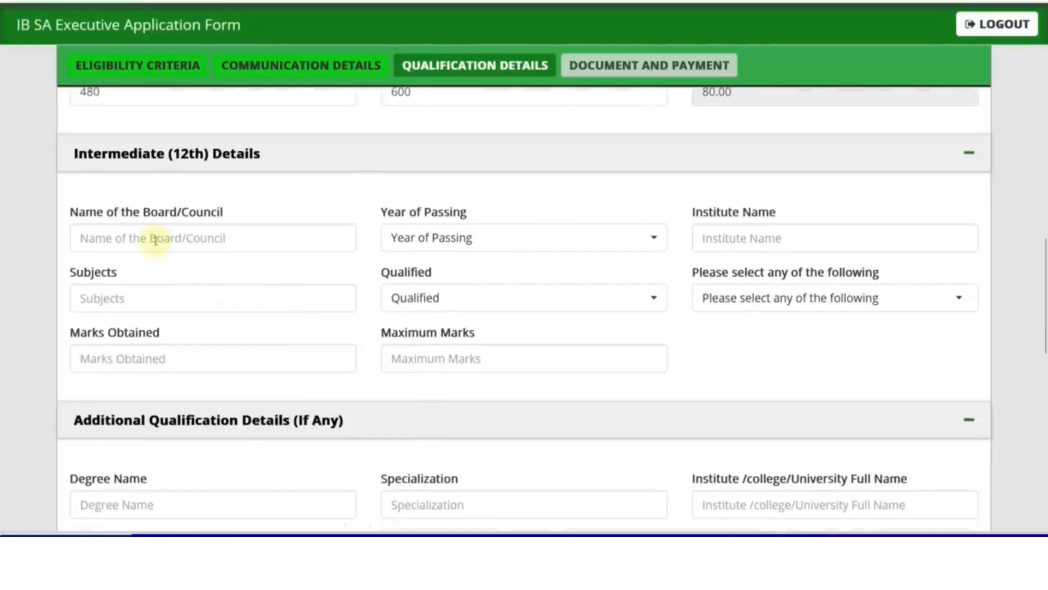
click(388, 241)
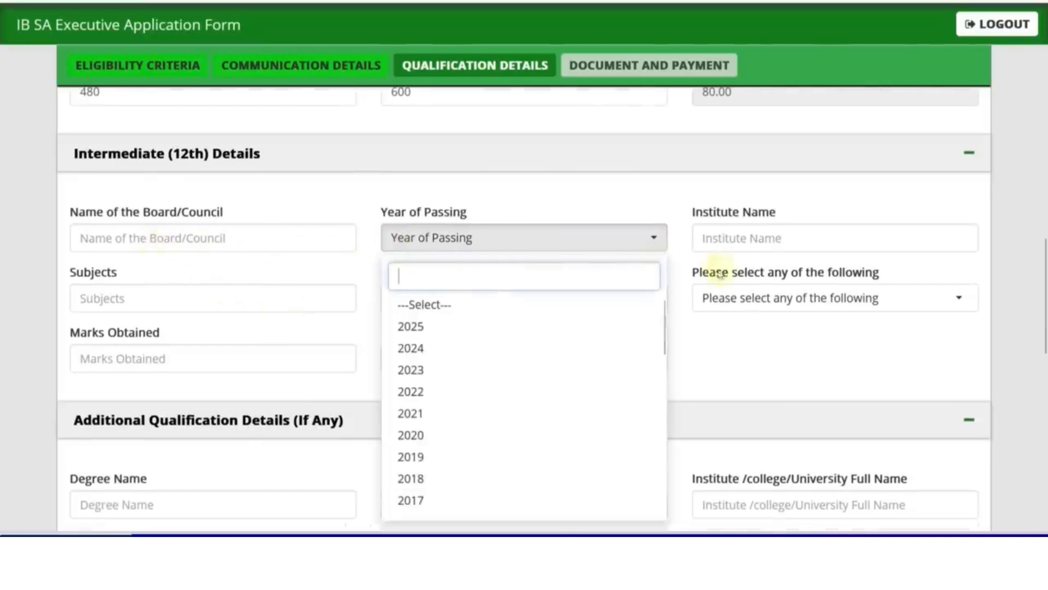
click(281, 307)
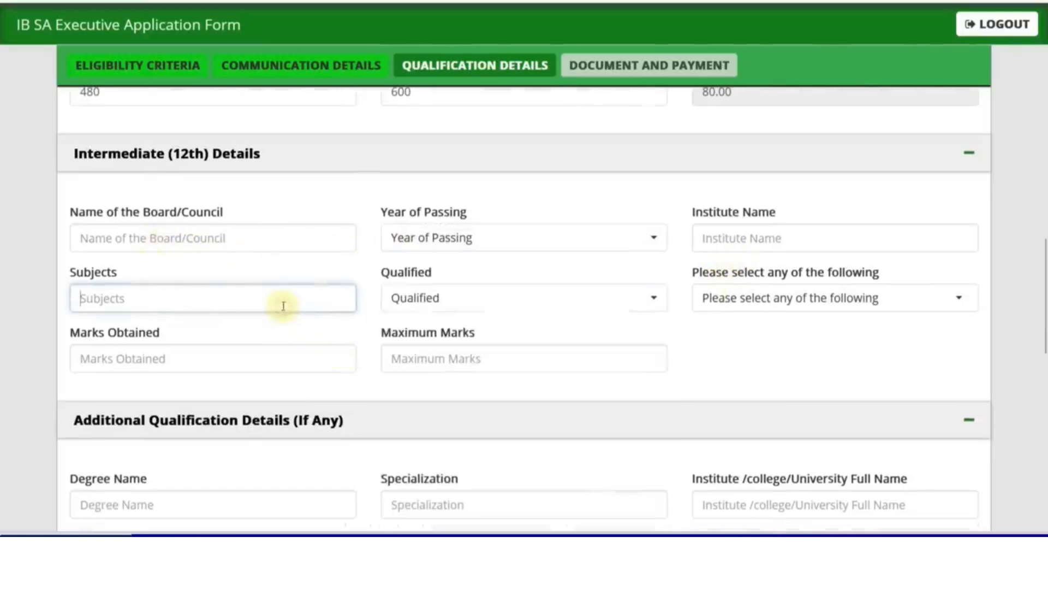
click(436, 308)
click(755, 312)
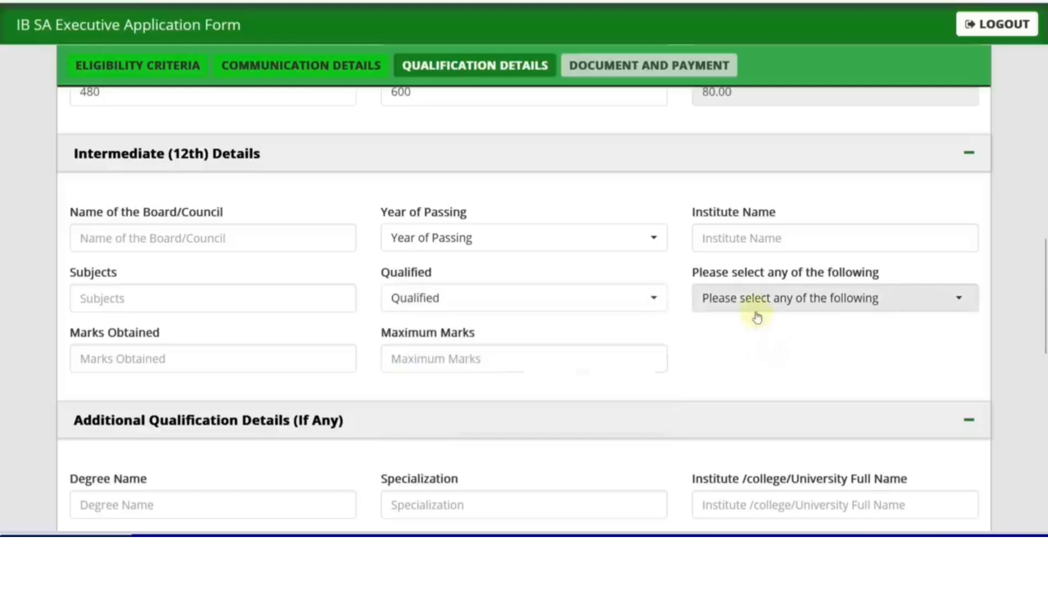
click(644, 389)
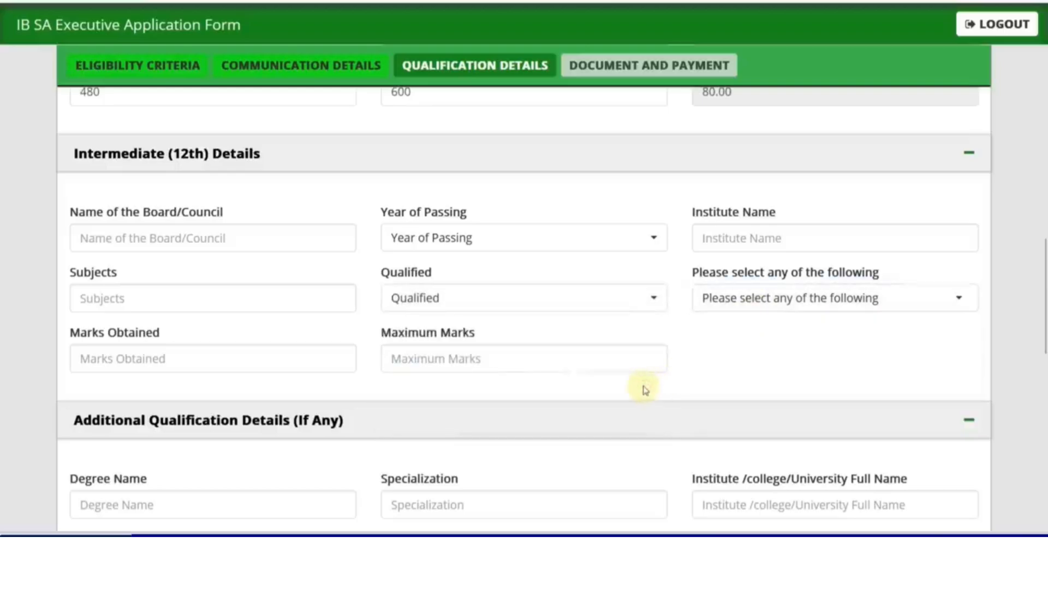
scroll(644, 388, down, 5)
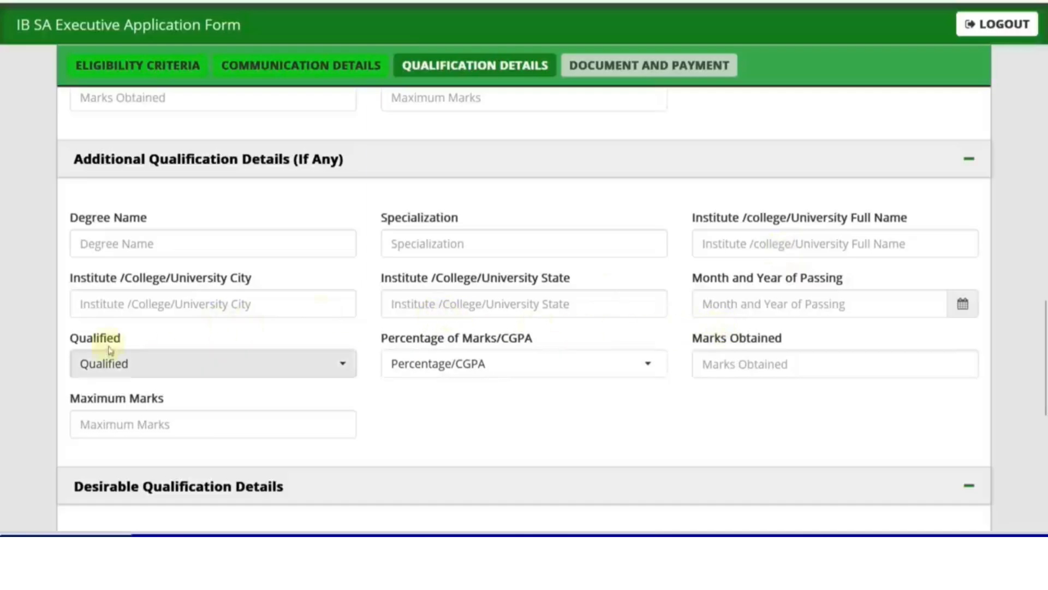
scroll(396, 424, down, 5)
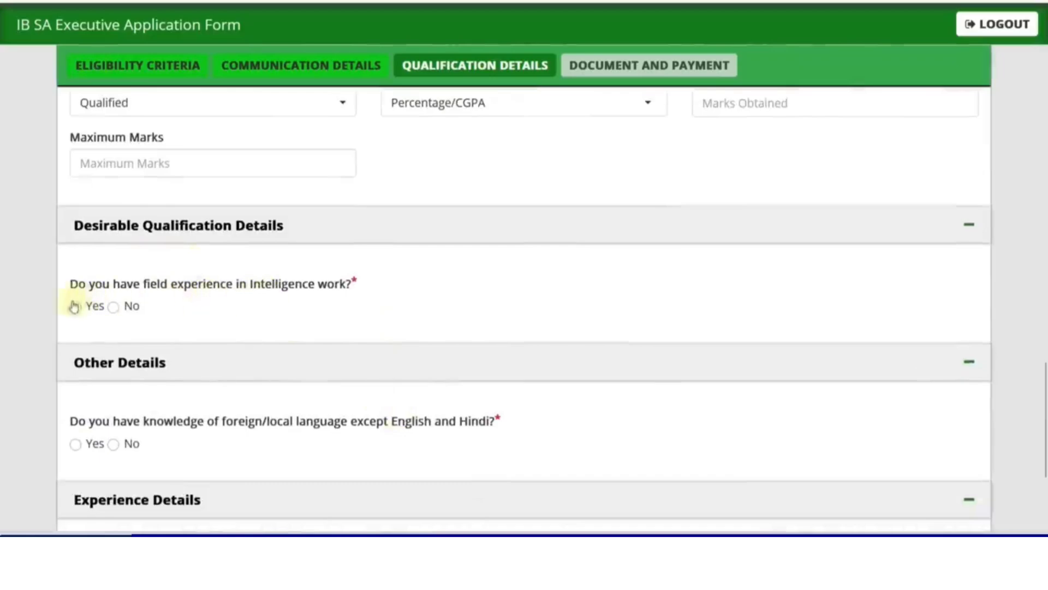
Step: Answer No to field intelligence experience, knowing other languages, and work experience
click(113, 307)
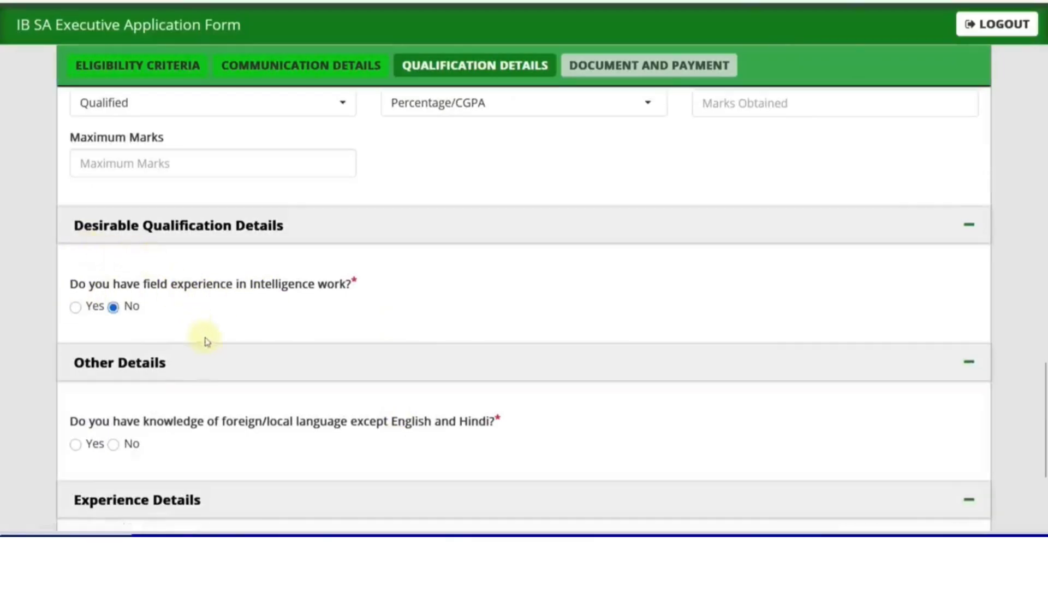
scroll(205, 342, down, 3)
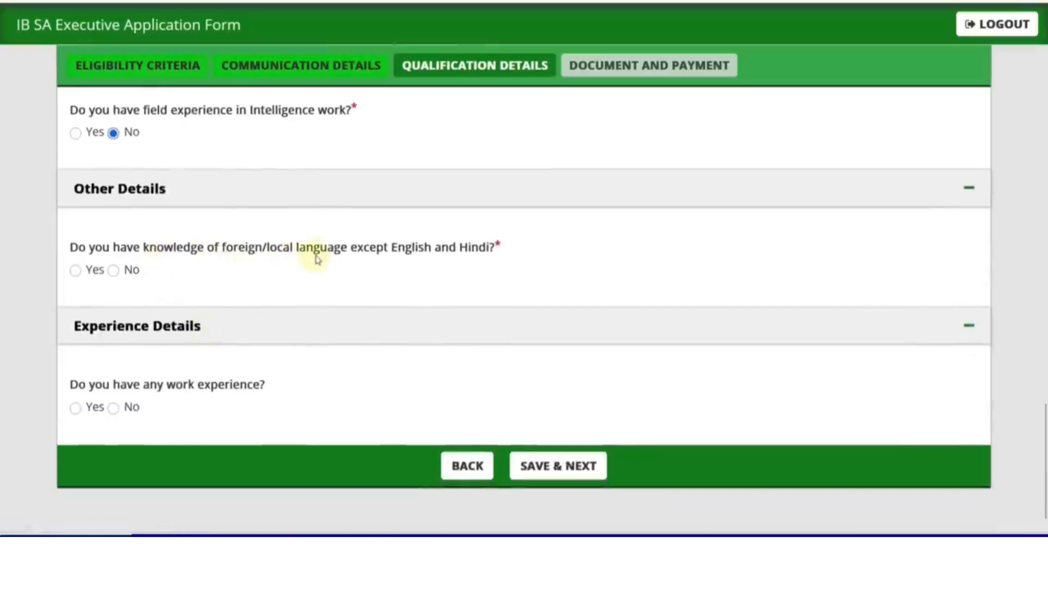
click(76, 271)
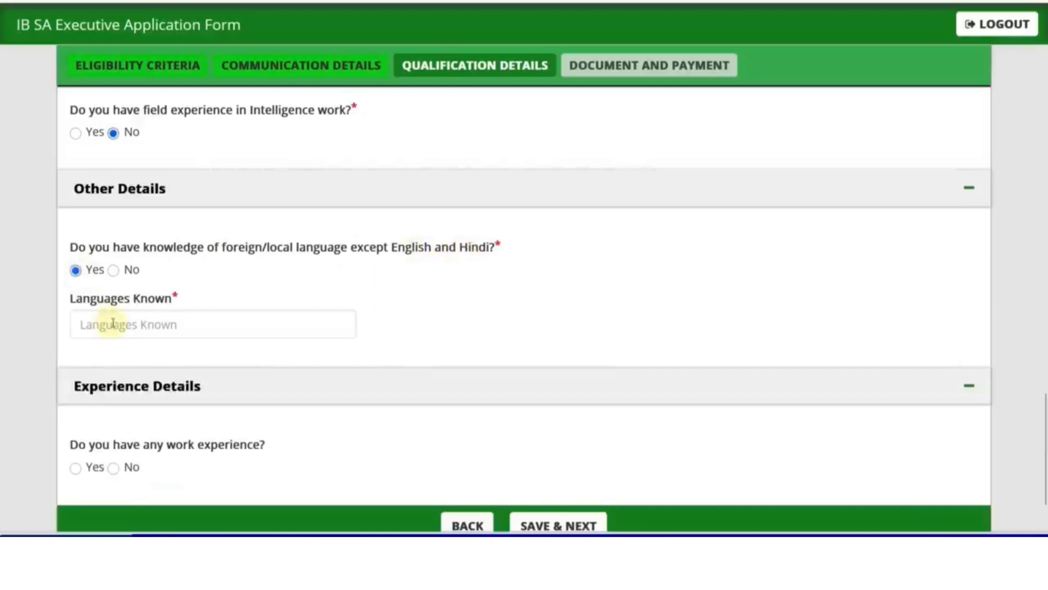
click(114, 271)
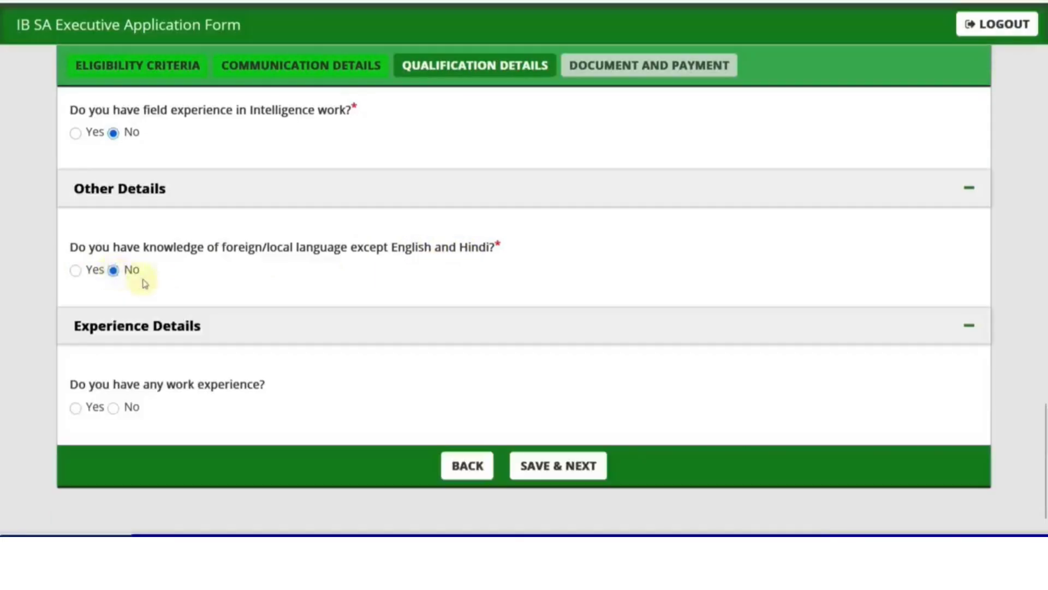
scroll(180, 349, down, 1)
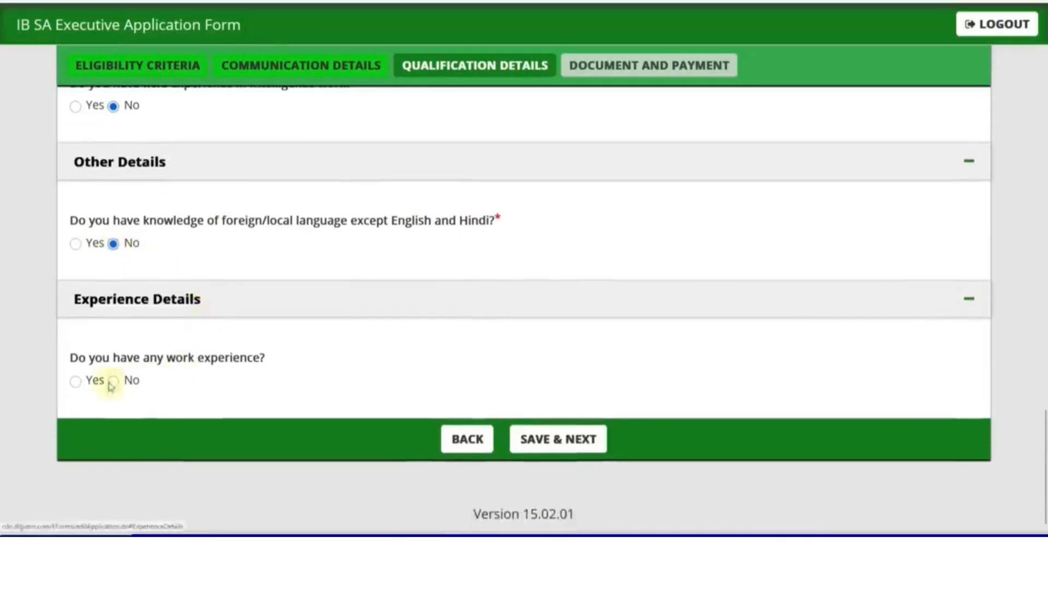
click(76, 381)
scroll(230, 382, down, 3)
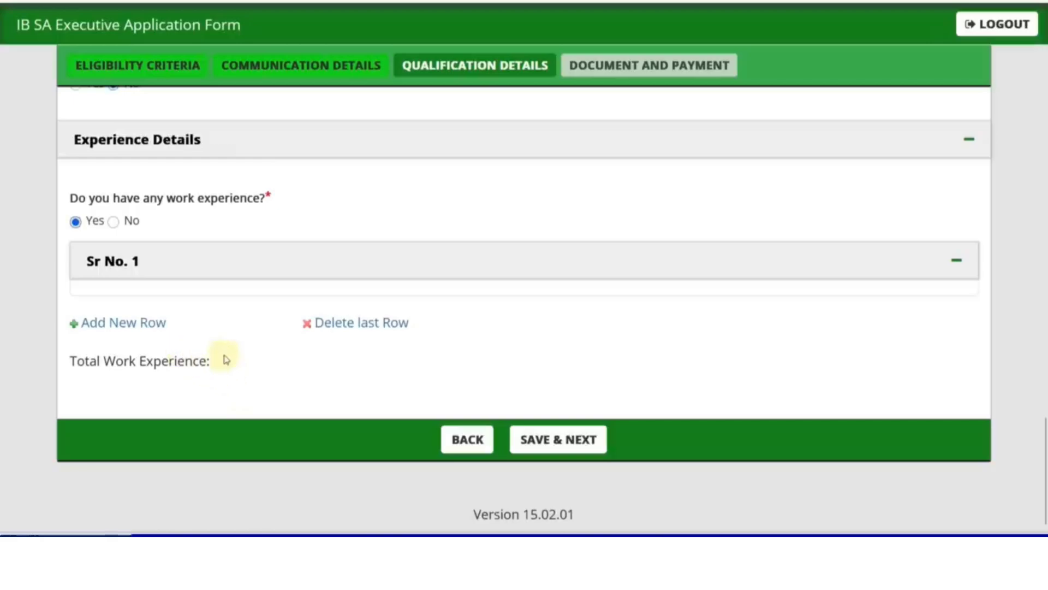
click(115, 223)
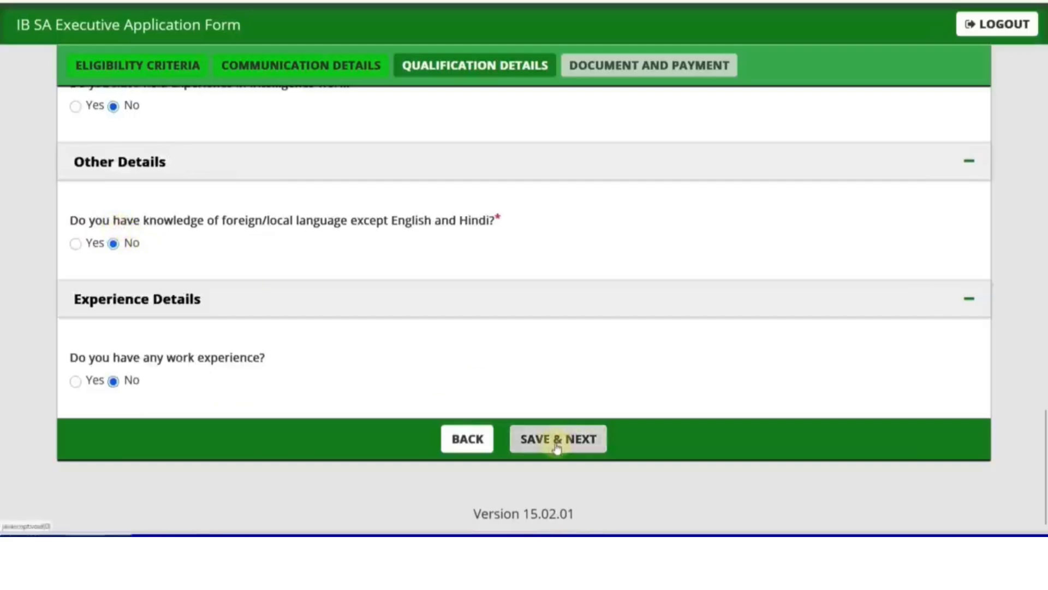
Step: Save the qualification details with SAVE & NEXT and acknowledge the 'Data Saved Successfully' alert
click(556, 443)
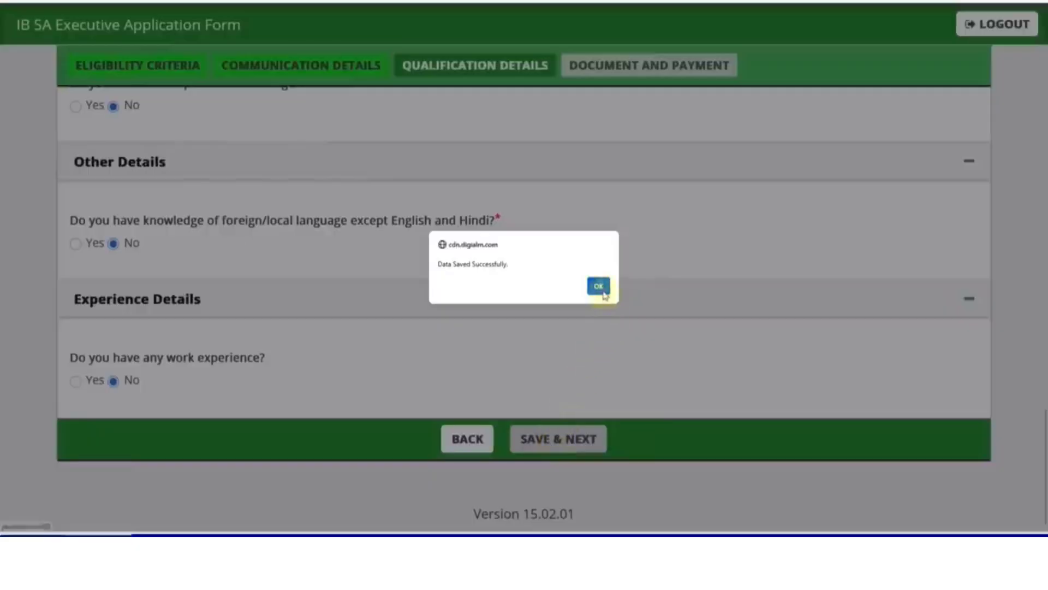
click(600, 287)
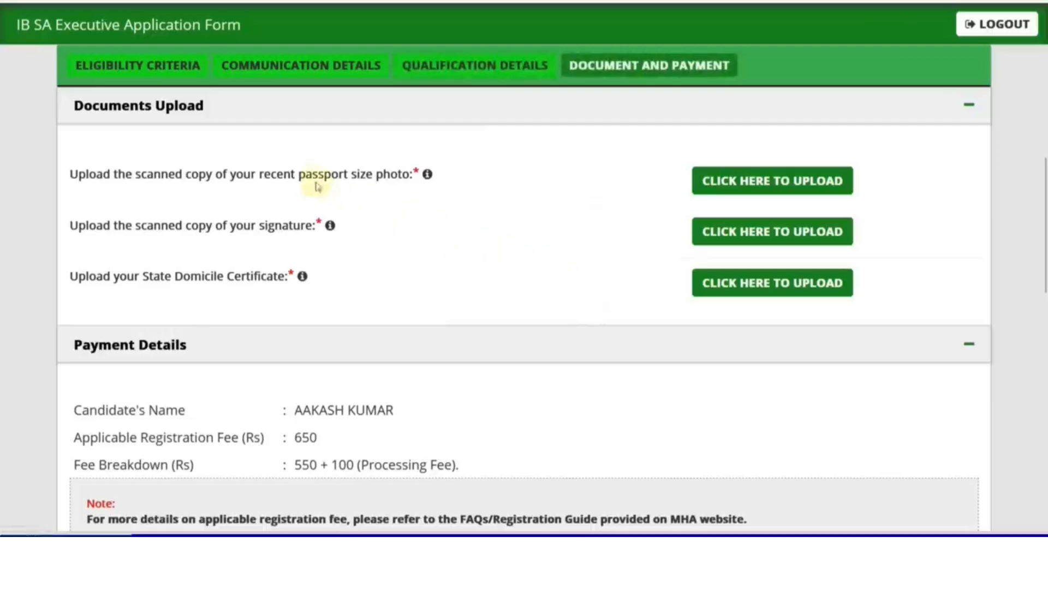
Step: Review the passport photo upload rules: white background, 100–200 KB size, .jpeg format
mouse_move(427, 175)
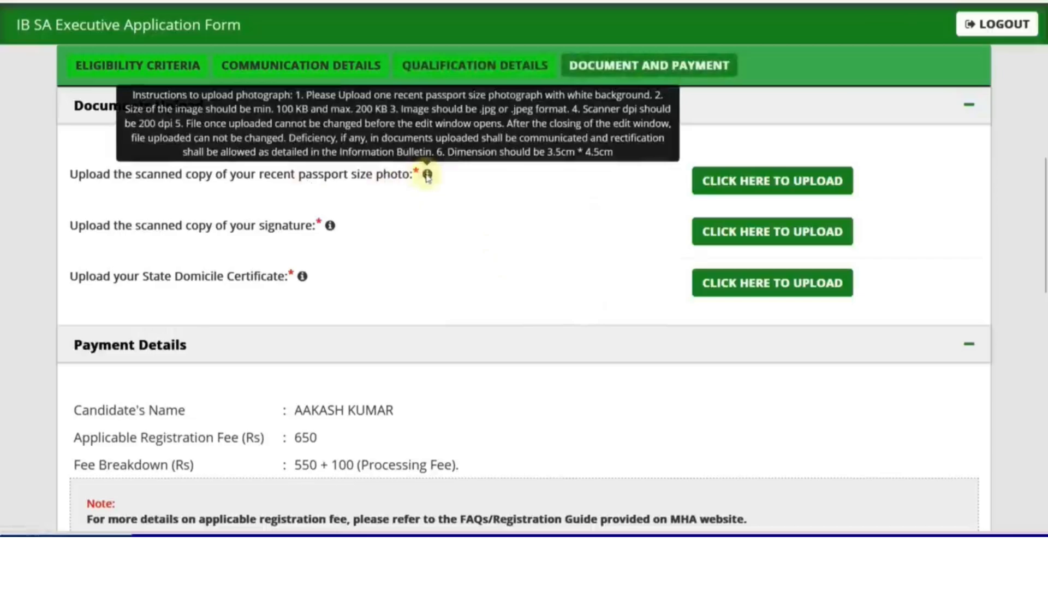
click(727, 180)
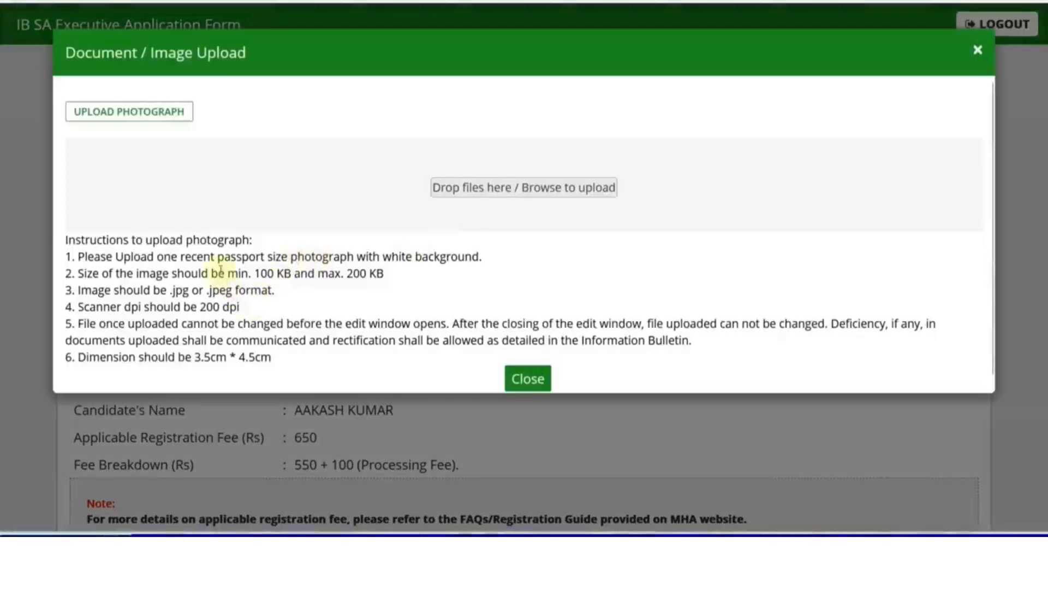
drag(373, 257, 435, 256)
click(429, 271)
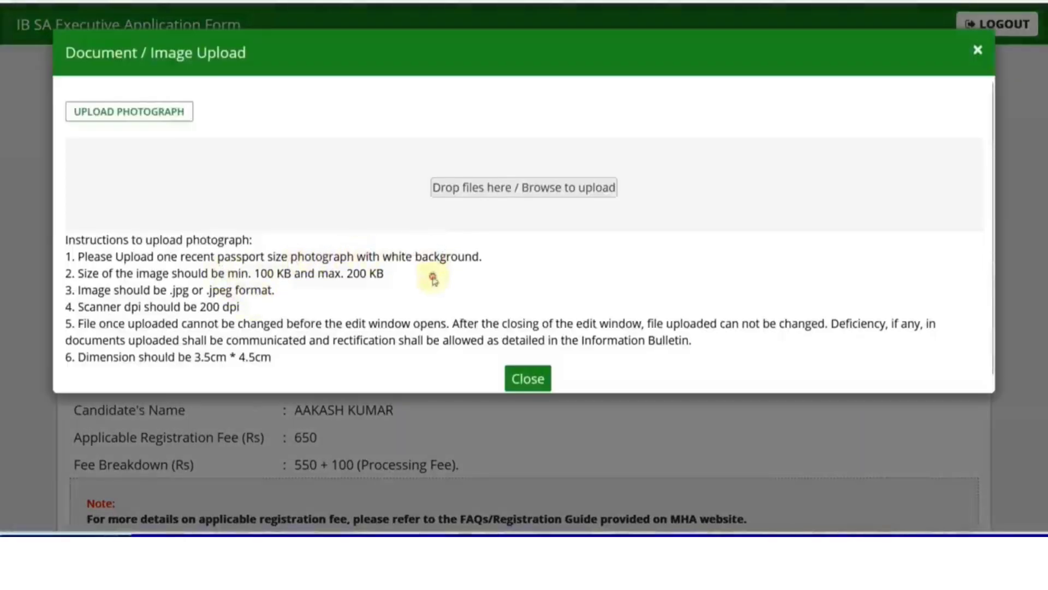
drag(261, 273, 366, 273)
click(384, 280)
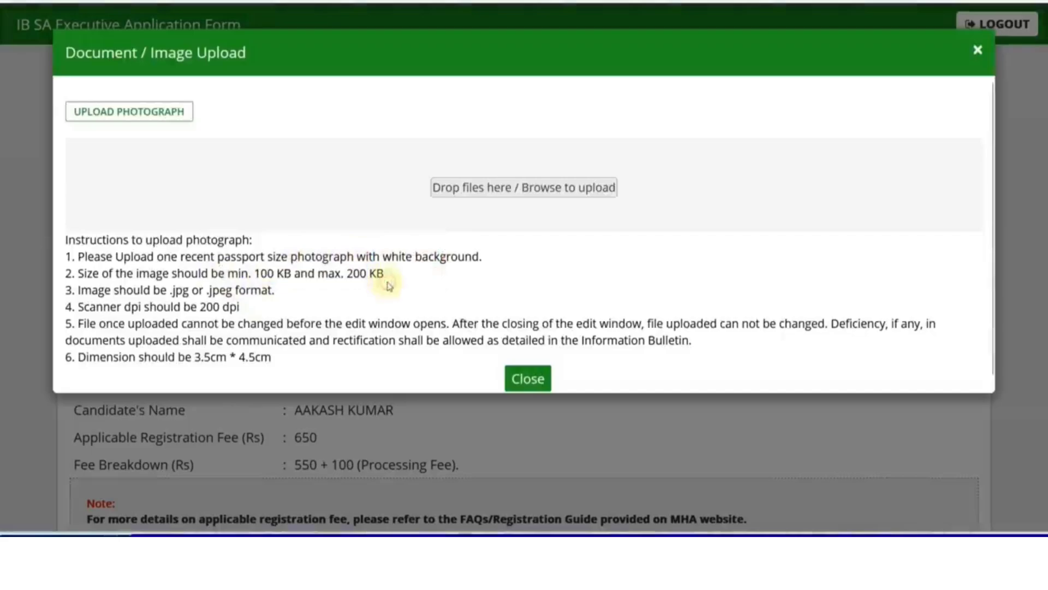
drag(206, 292, 232, 291)
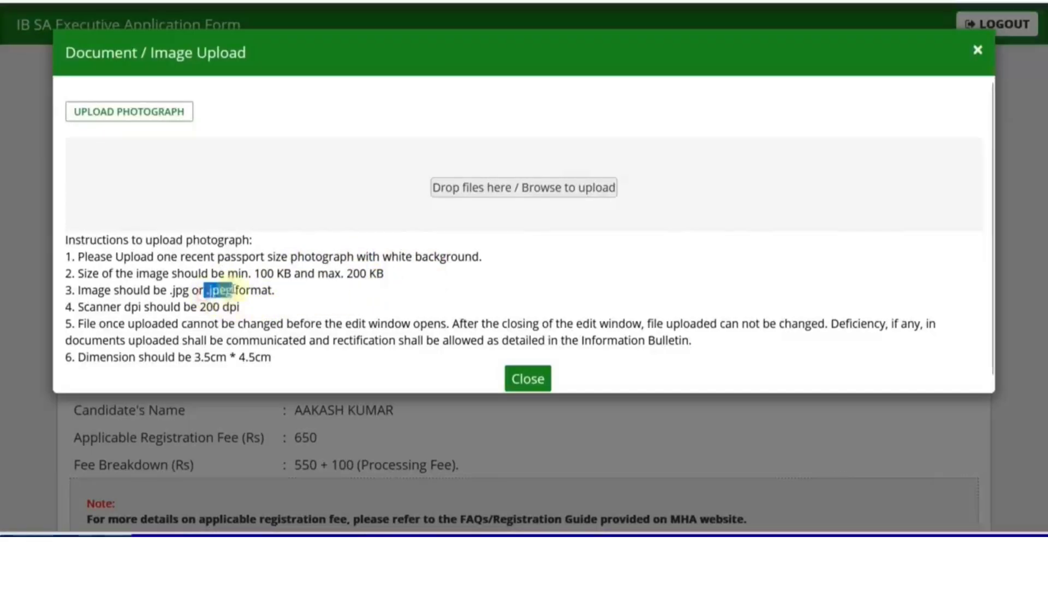
click(300, 290)
click(512, 377)
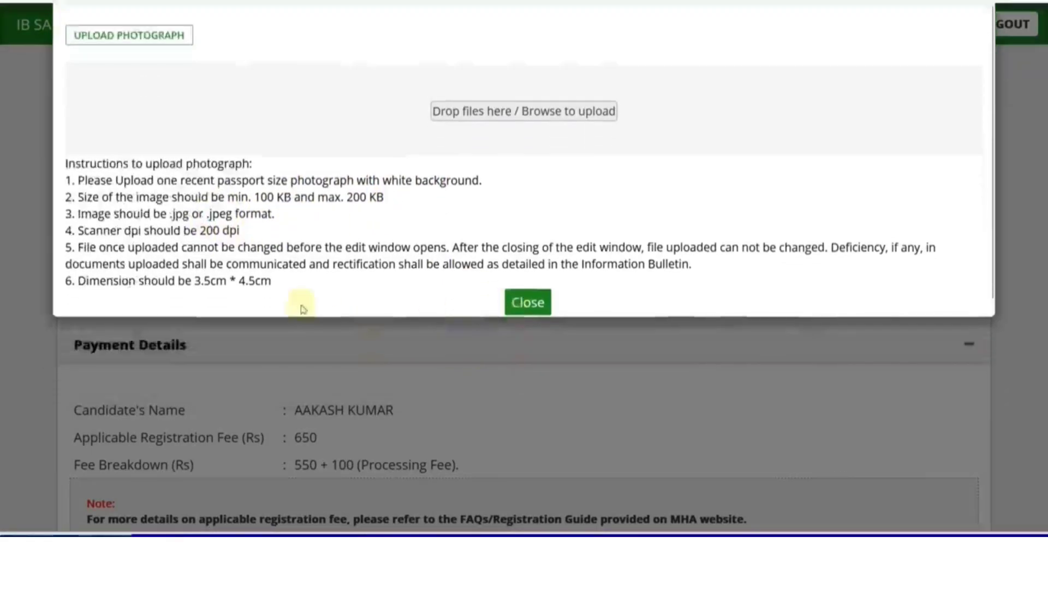
Step: Handle the signature upload and view the uploaded signature image to check it
click(721, 240)
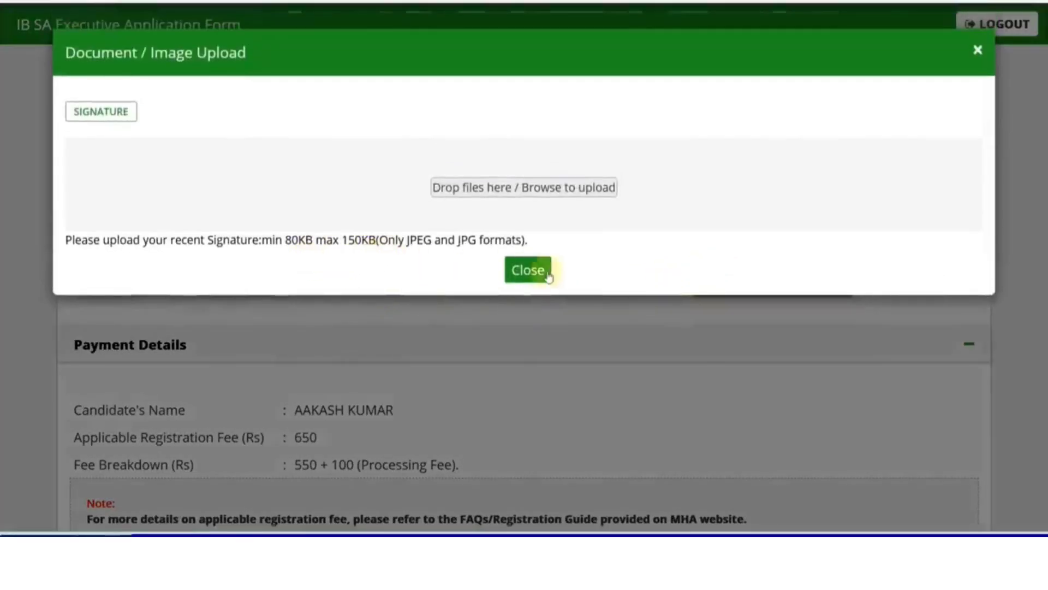
click(543, 270)
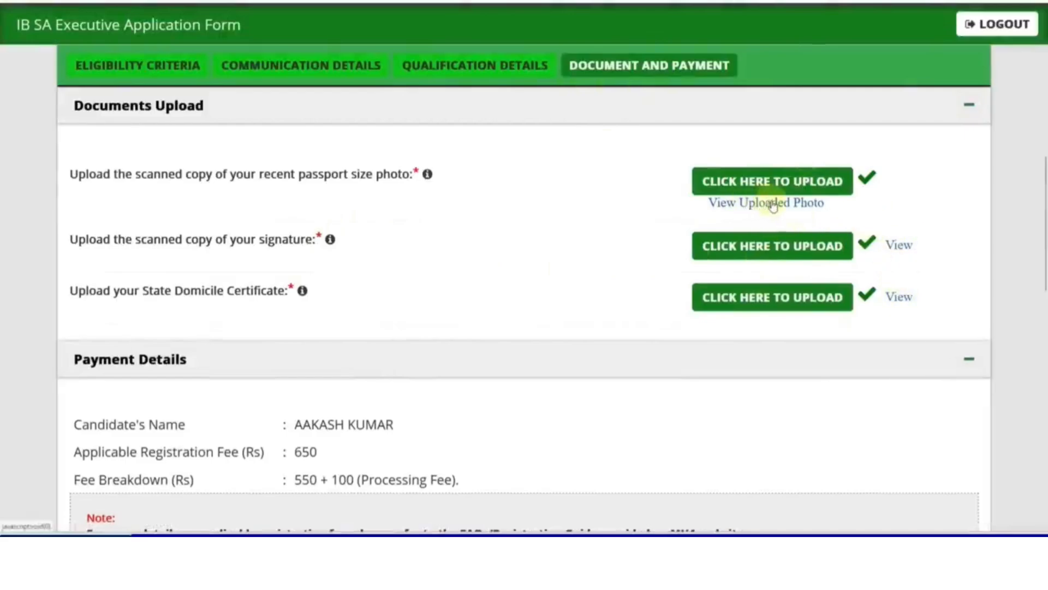
click(902, 244)
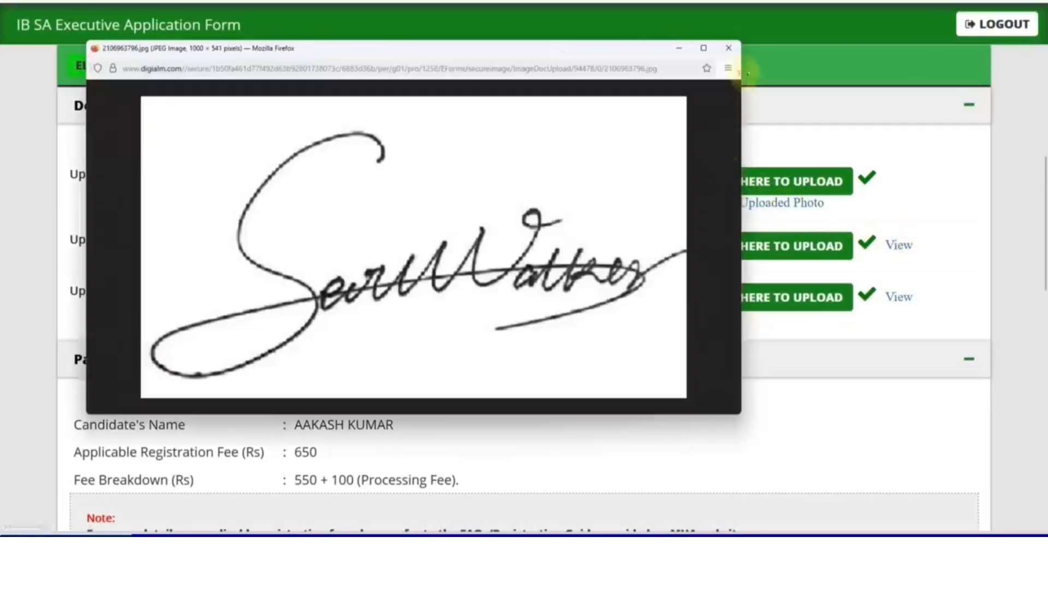
click(728, 48)
scroll(571, 282, down, 3)
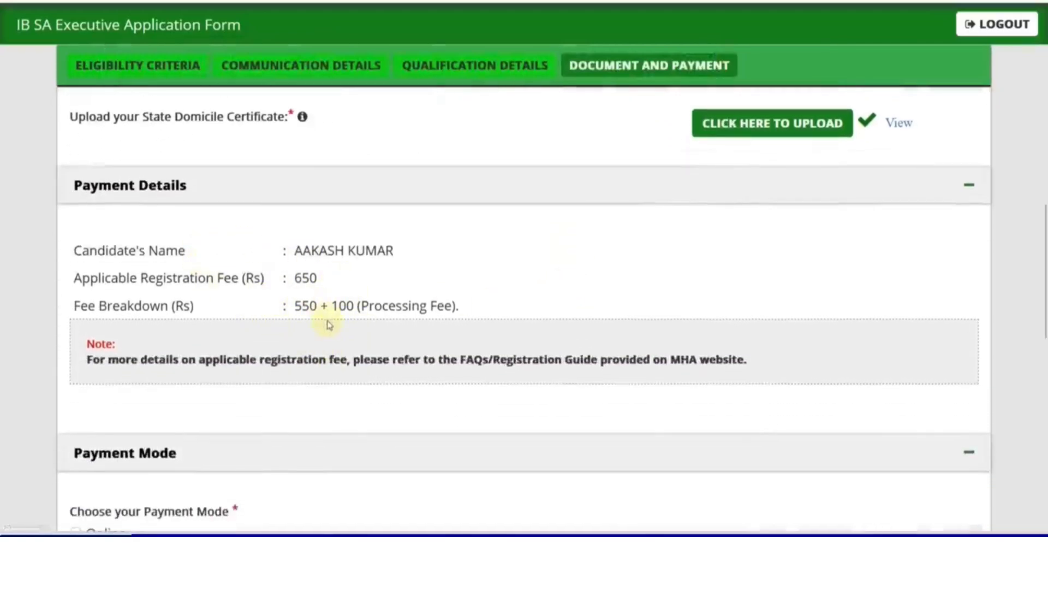
scroll(330, 324, down, 3)
Step: Choose Online payment and confirm the preview was checked and all statements are true
click(76, 359)
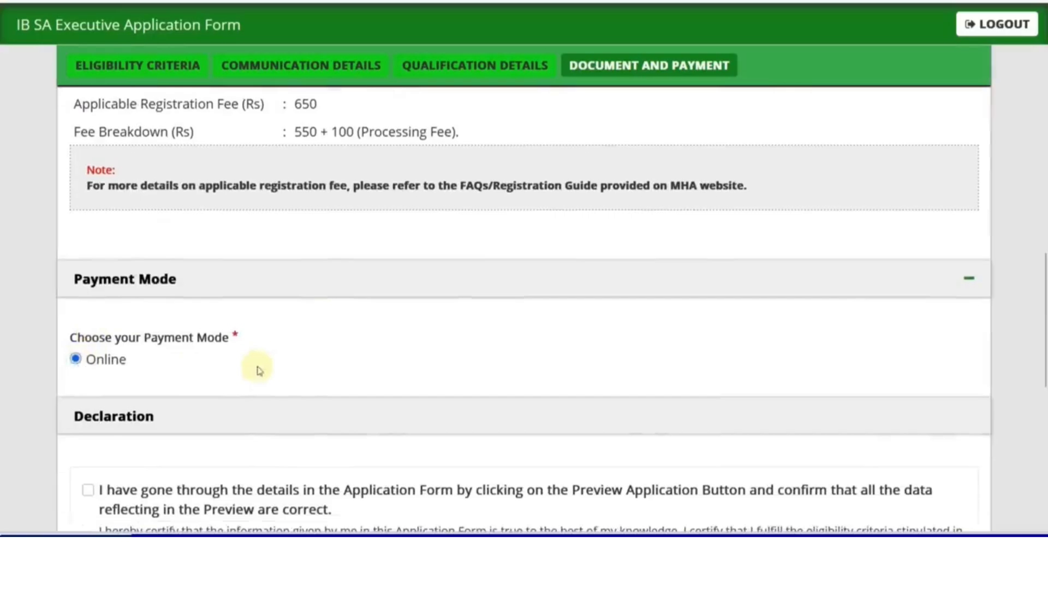
scroll(259, 370, down, 4)
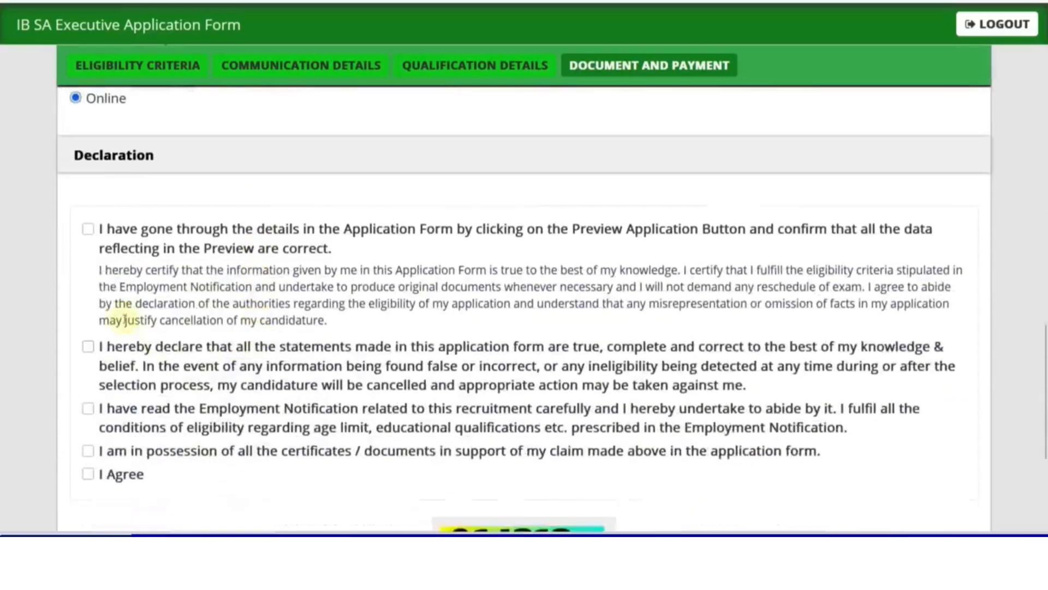
click(88, 229)
click(88, 346)
Step: Tick the remaining declarations and enter captcha 914313
scroll(123, 351, down, 3)
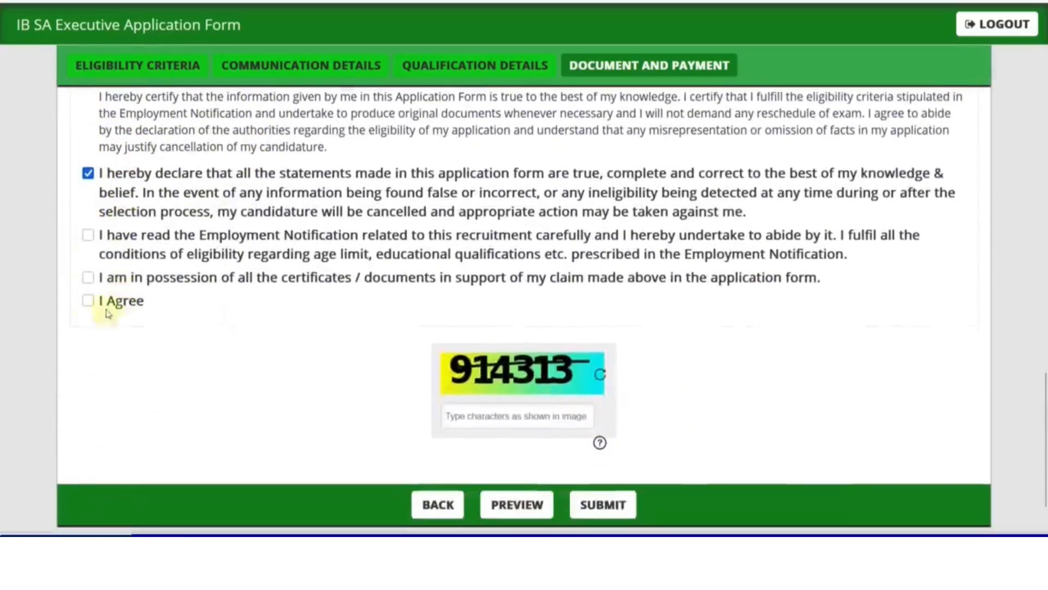
click(88, 234)
click(88, 276)
click(88, 300)
scroll(349, 345, down, 1)
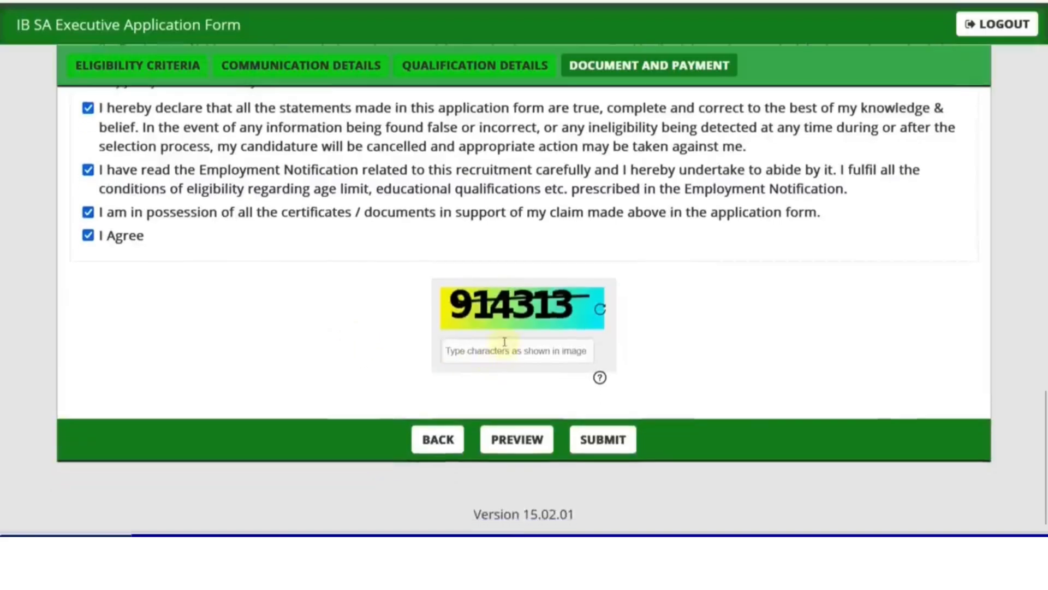
click(504, 343)
text(914313)
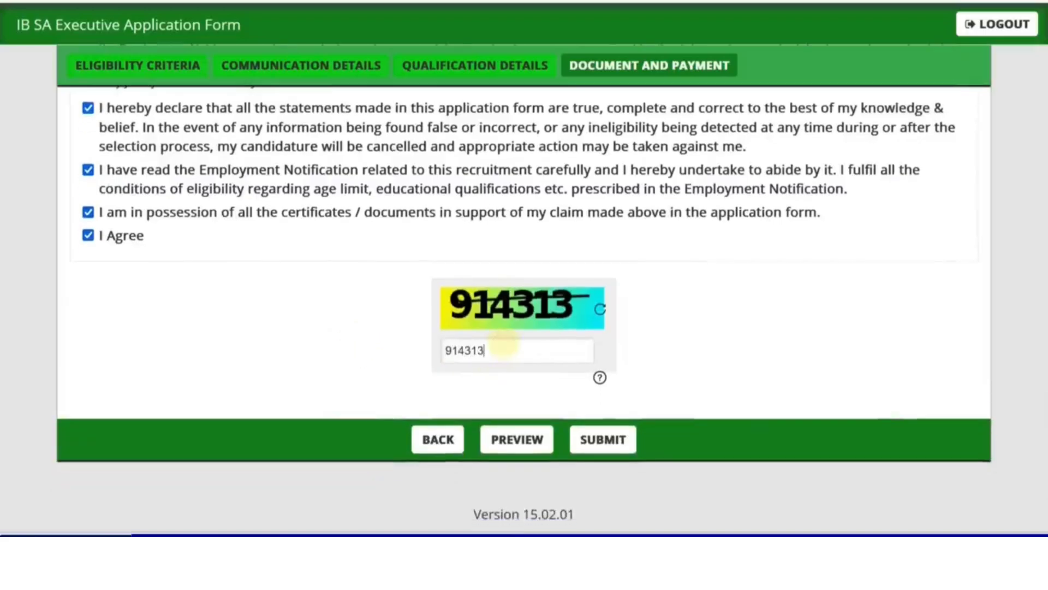
Step: Preview the completed application, then submit it to reach the SBI ePay Lite gateway
click(519, 444)
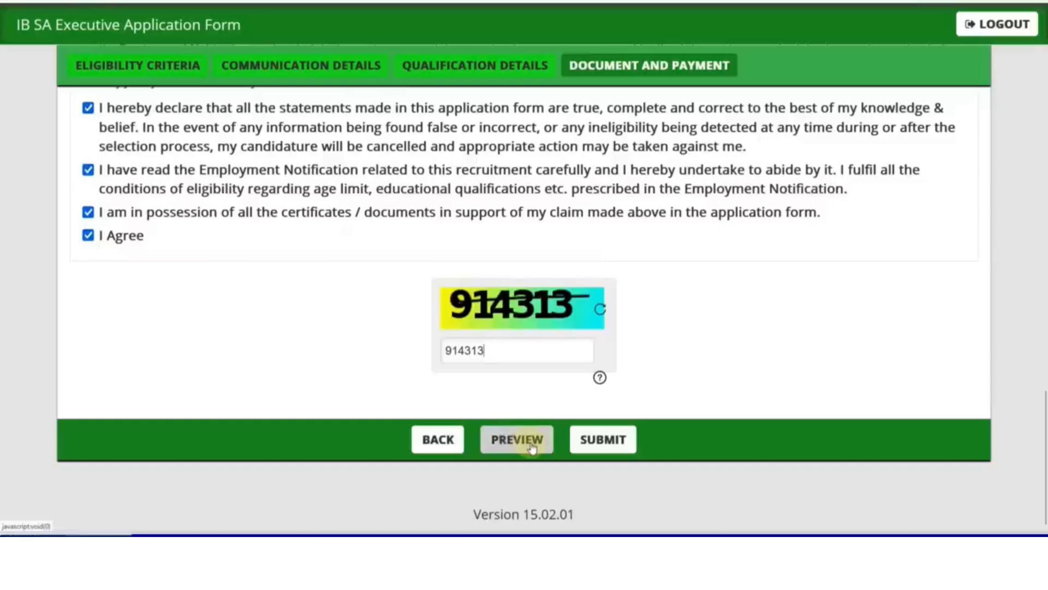
click(618, 455)
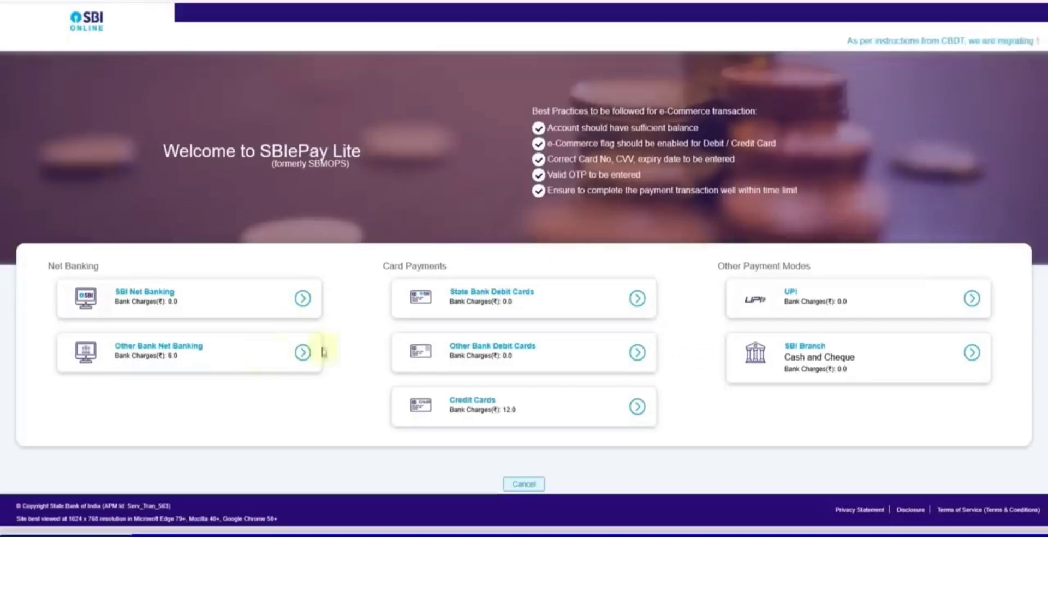
Step: Select UPI under Other Payment Modes to pay the 650-rupee fee
click(819, 301)
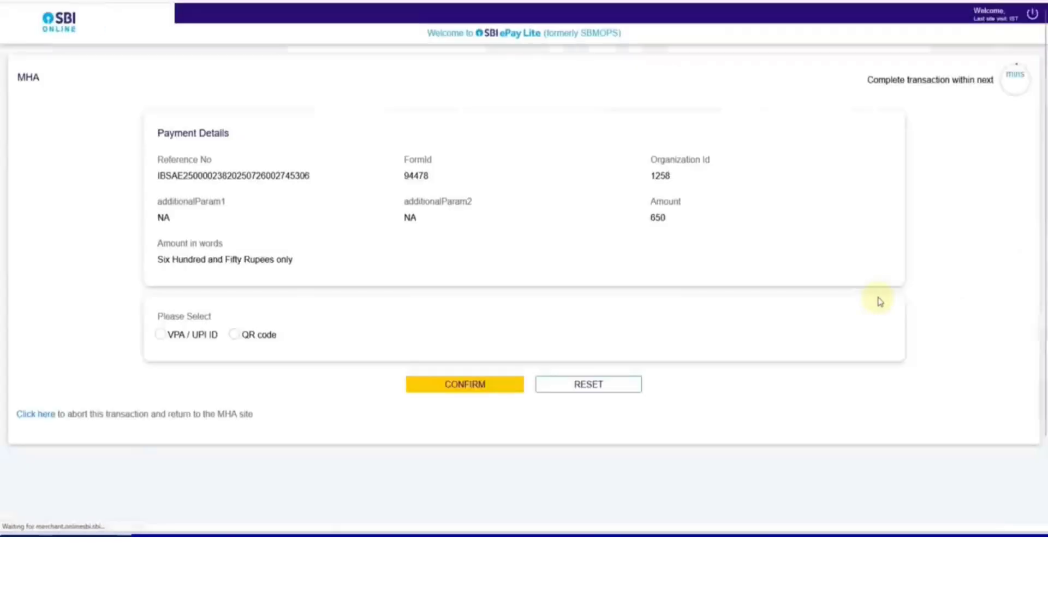